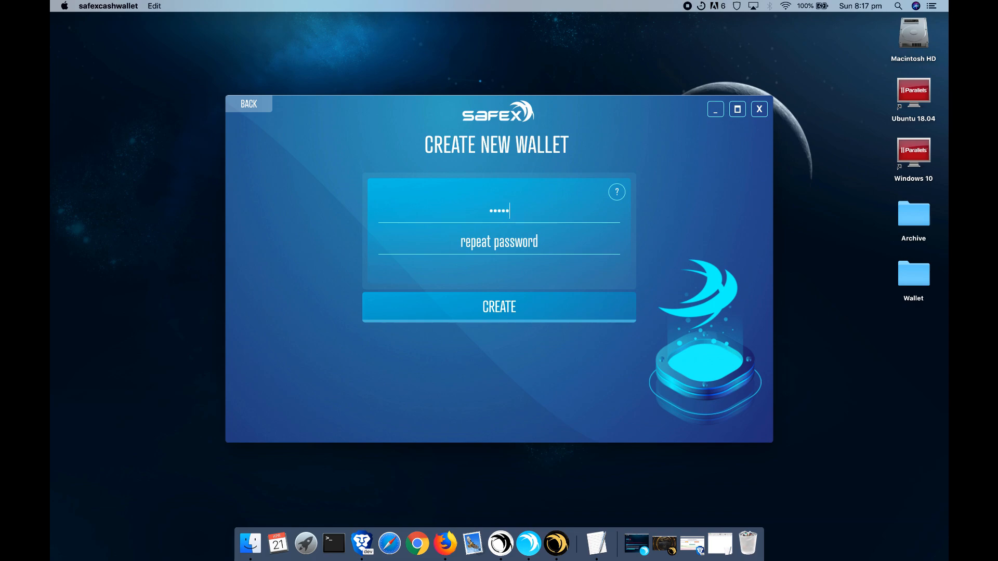
# Step: Repeat the wallet password, submit it, and name the wallet file Video-Example-Wallet
pyautogui.click(495, 243)
pyautogui.write('•••••••••••')
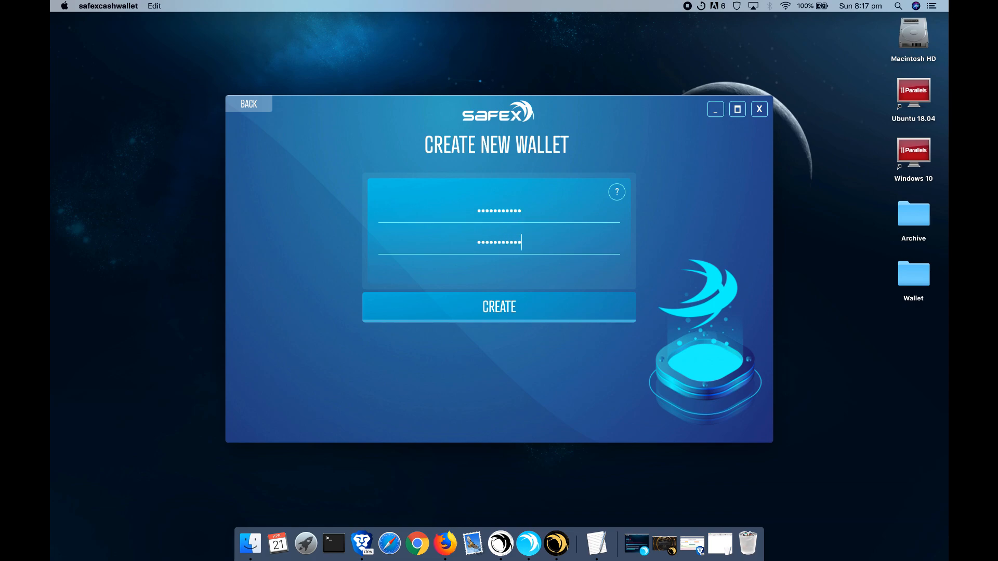
pyautogui.press('Return')
pyautogui.write('Video-Example-Wallet')
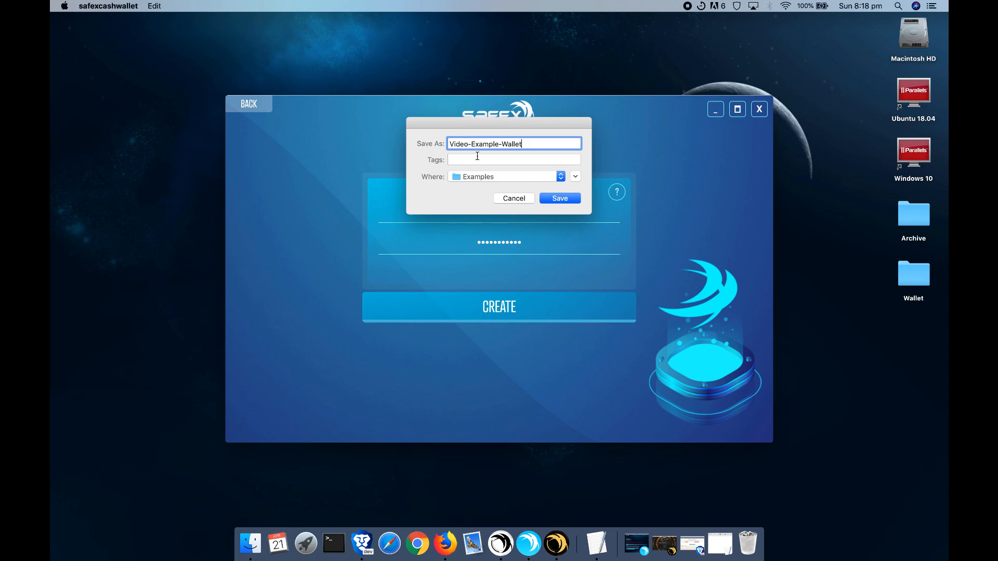
# Step: Save Video-Example-Wallet so the new wallet opens with zero cash and token balances
pyautogui.click(565, 197)
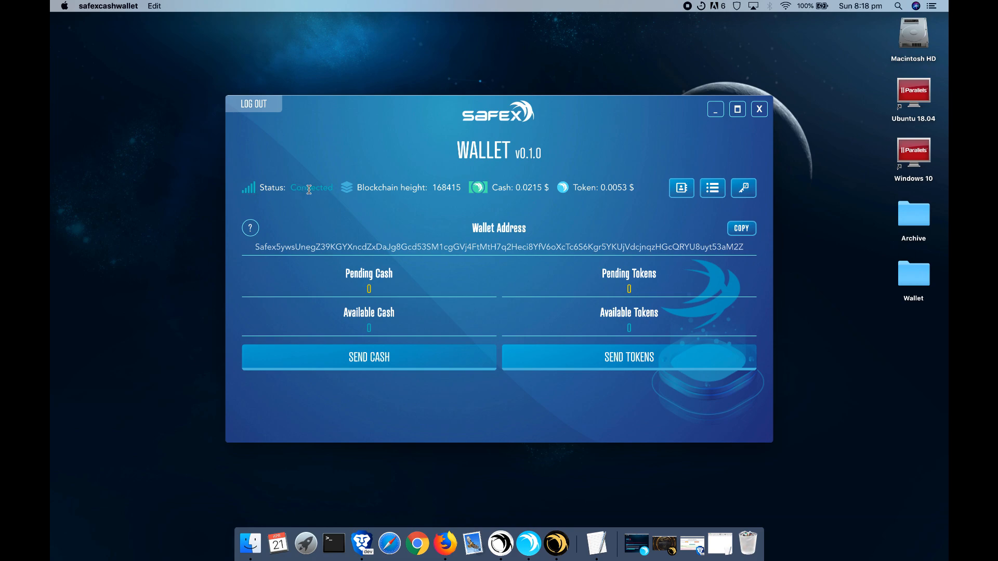
# Step: Highlight the Connected status, height 168415, Cash price 0.0215 and Token price 0.0053
pyautogui.moveTo(329, 187); pyautogui.dragTo(294, 189)
pyautogui.doubleClick(299, 190)
pyautogui.moveTo(535, 110); pyautogui.dragTo(547, 108)
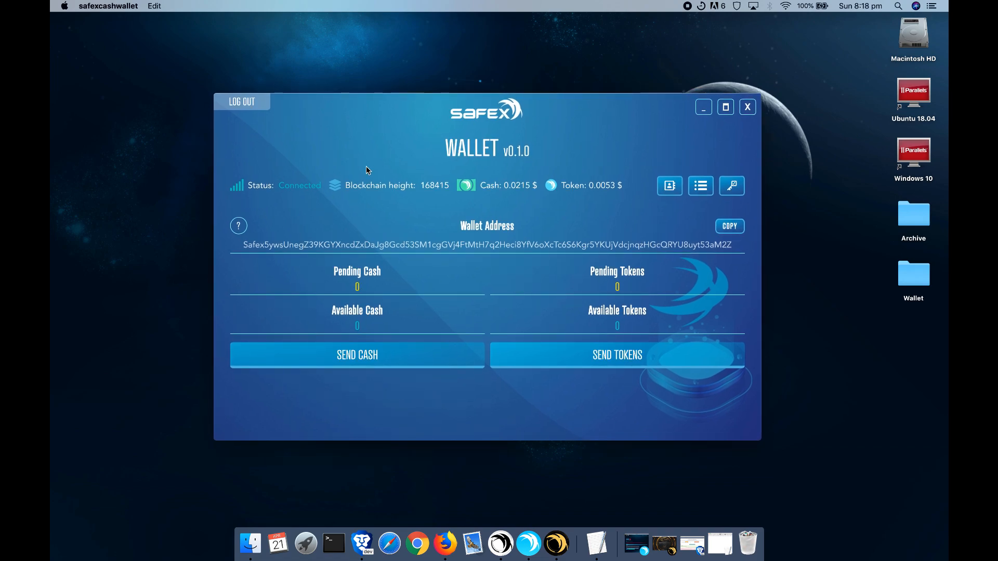
pyautogui.doubleClick(429, 187)
pyautogui.click(430, 187)
pyautogui.moveTo(480, 187); pyautogui.dragTo(528, 188)
pyautogui.click(533, 188)
pyautogui.moveTo(561, 189); pyautogui.dragTo(615, 188)
pyautogui.click(621, 189)
# Step: Select the wallet address and copy it to the clipboard
pyautogui.moveTo(242, 246); pyautogui.dragTo(749, 248)
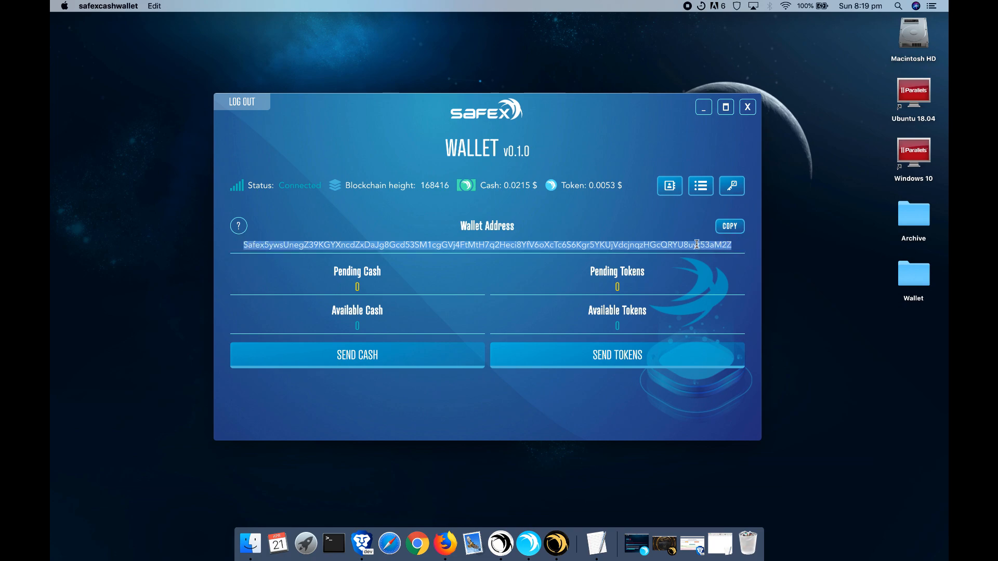
pyautogui.click(696, 245)
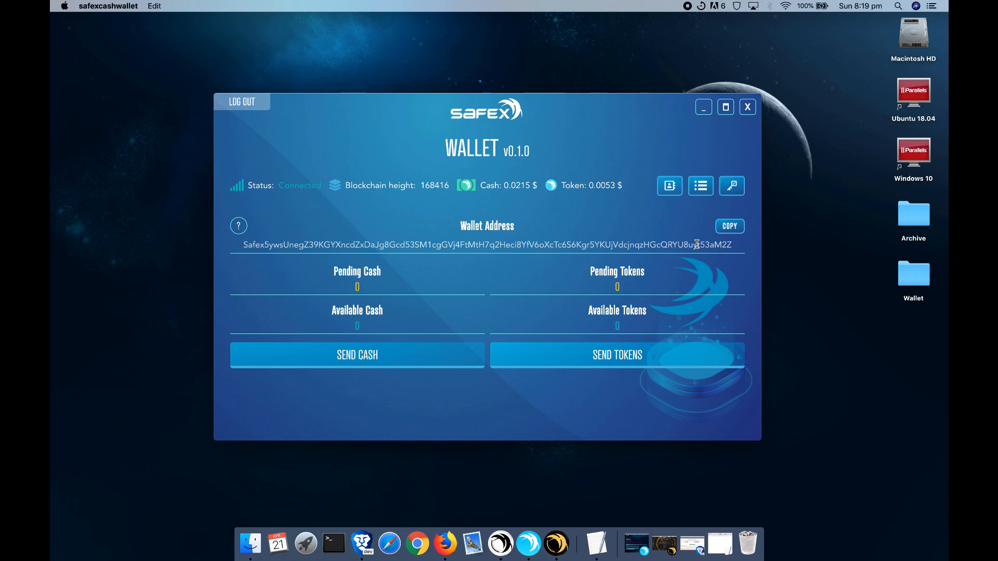
pyautogui.doubleClick(488, 244)
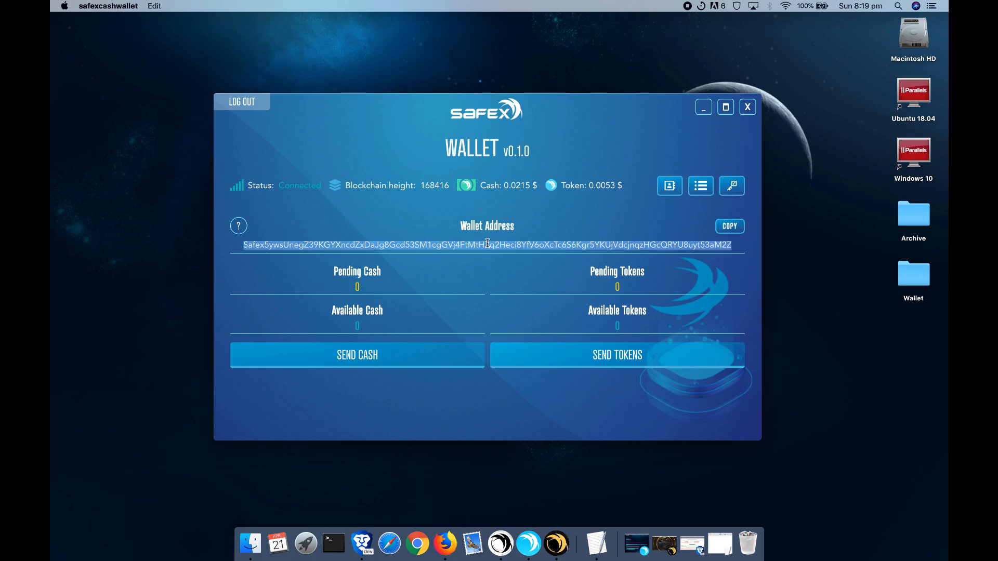
pyautogui.click(604, 232)
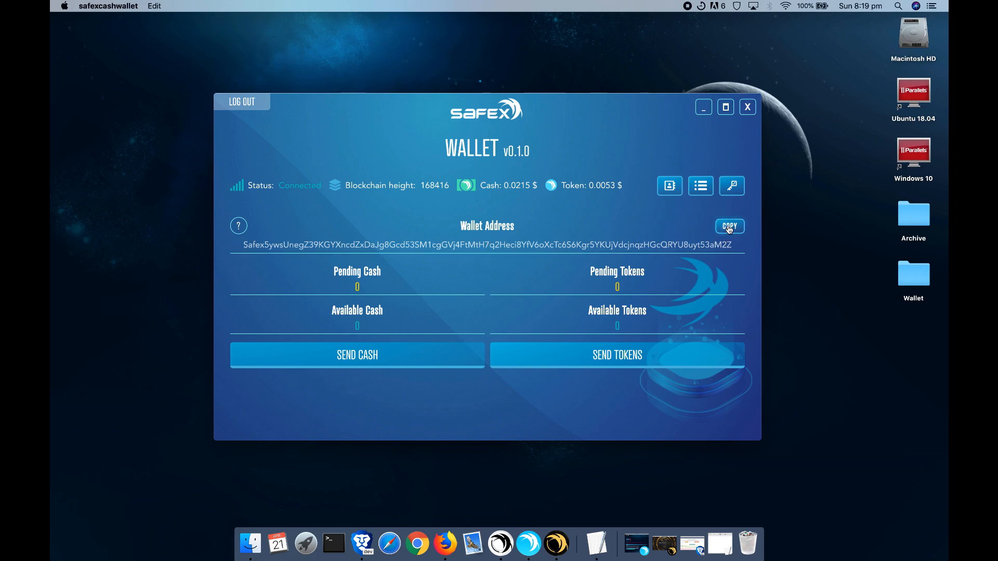
pyautogui.click(729, 227)
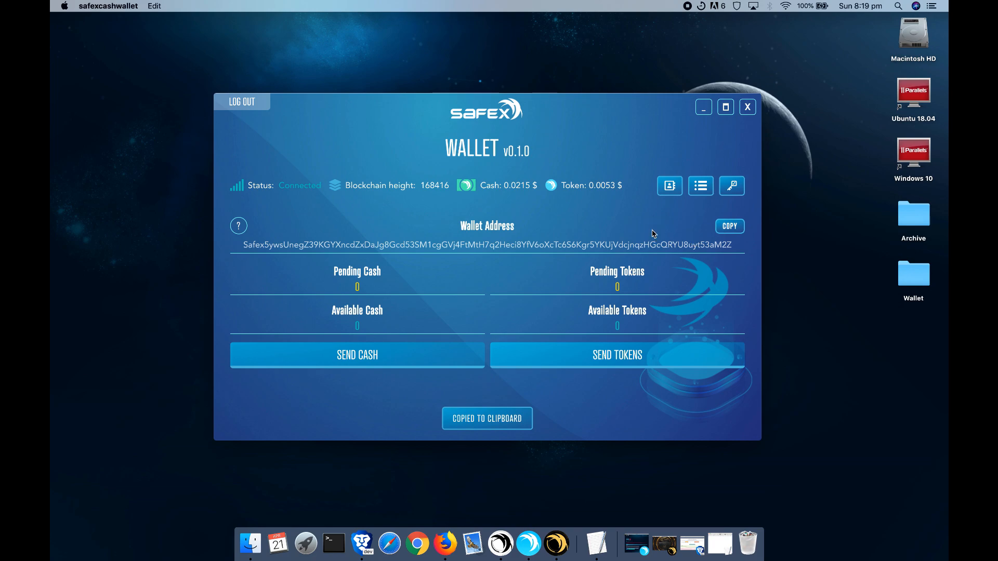
pyautogui.moveTo(334, 274)
pyautogui.mouseDown()
pyautogui.moveTo(383, 272)
pyautogui.moveTo(350, 274)
pyautogui.mouseUp()
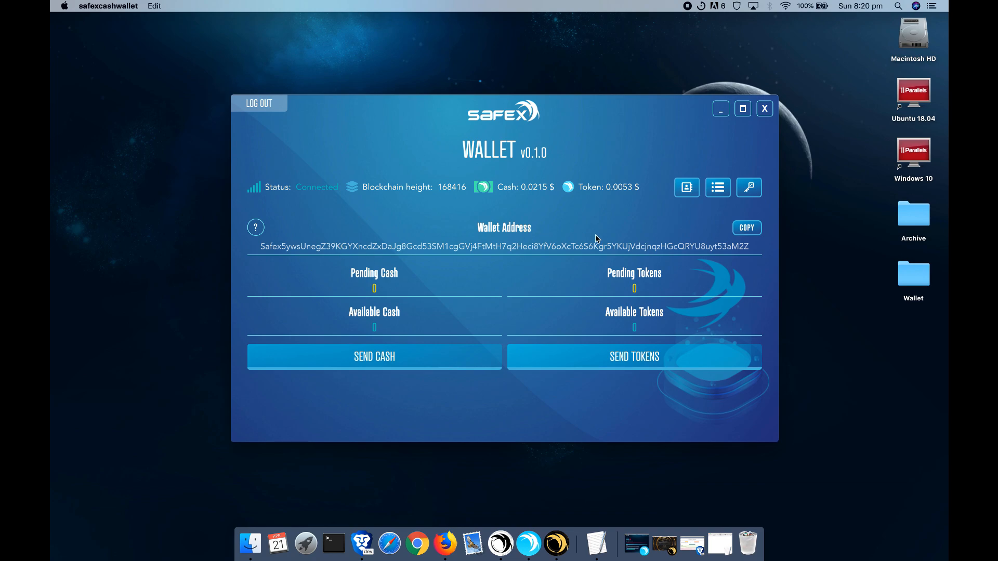
# Step: Confirm the transaction history is empty, then bring up the Address Book
pyautogui.click(718, 190)
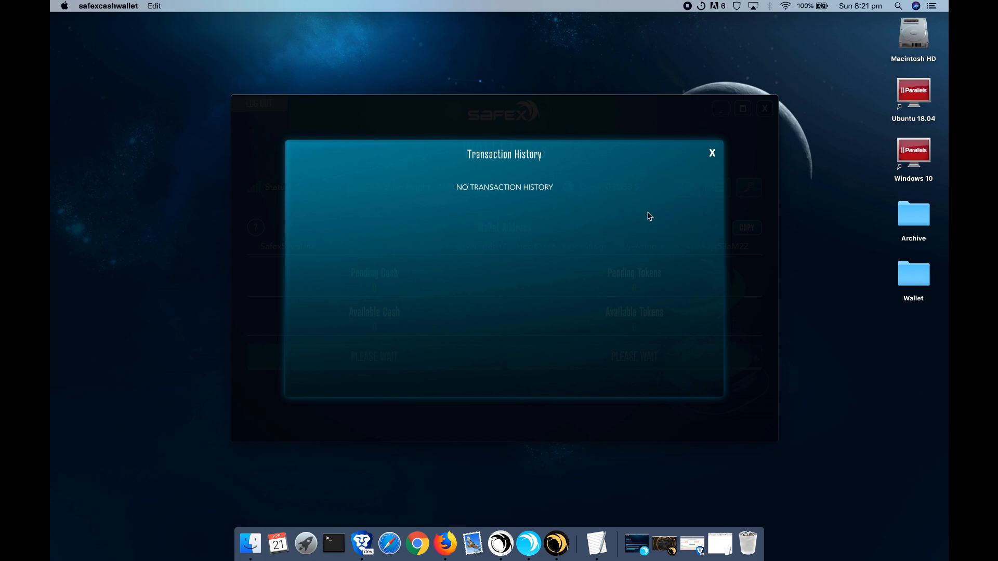
pyautogui.click(713, 154)
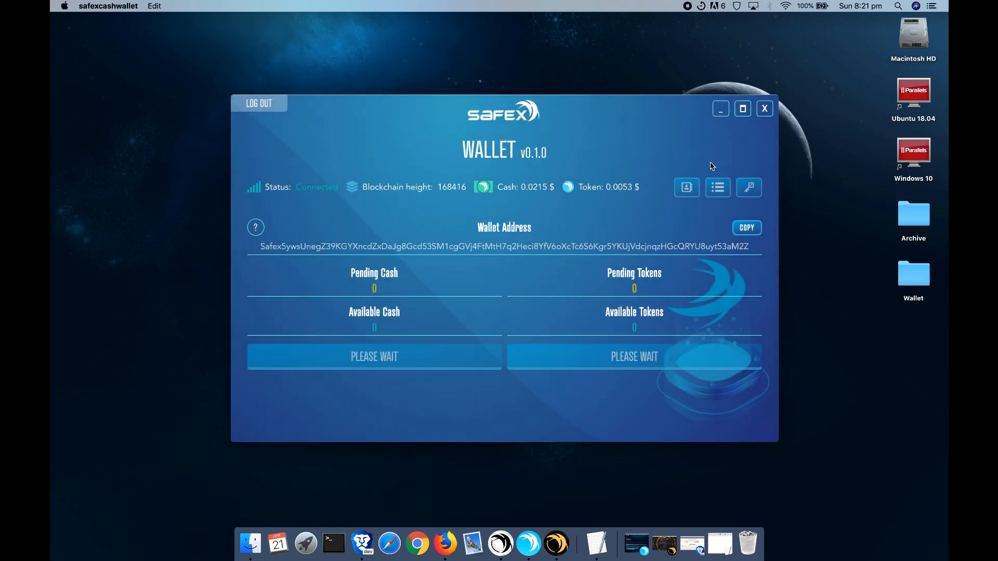
pyautogui.click(689, 189)
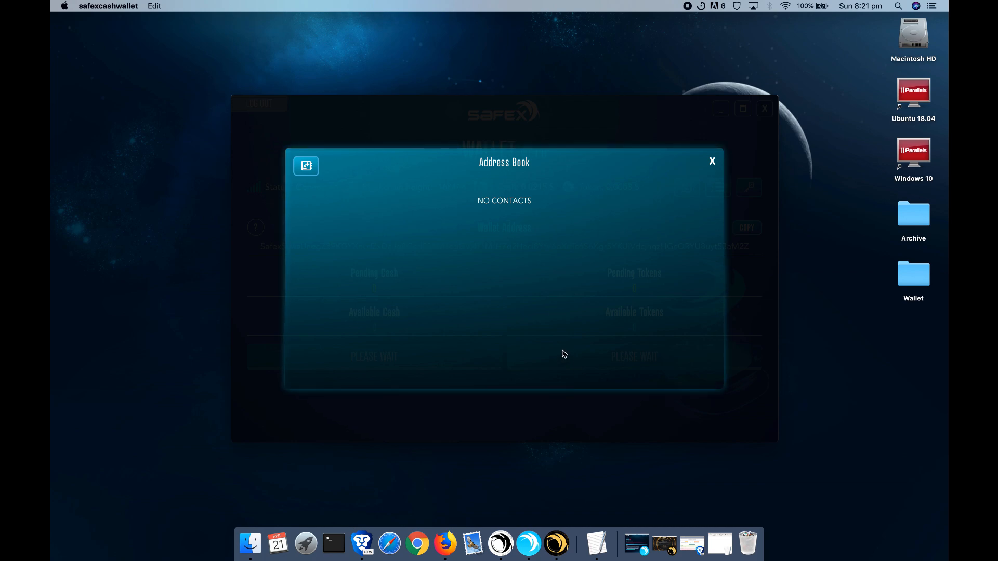
# Step: Start a new contact and enter the name Example
pyautogui.click(307, 166)
pyautogui.click(363, 214)
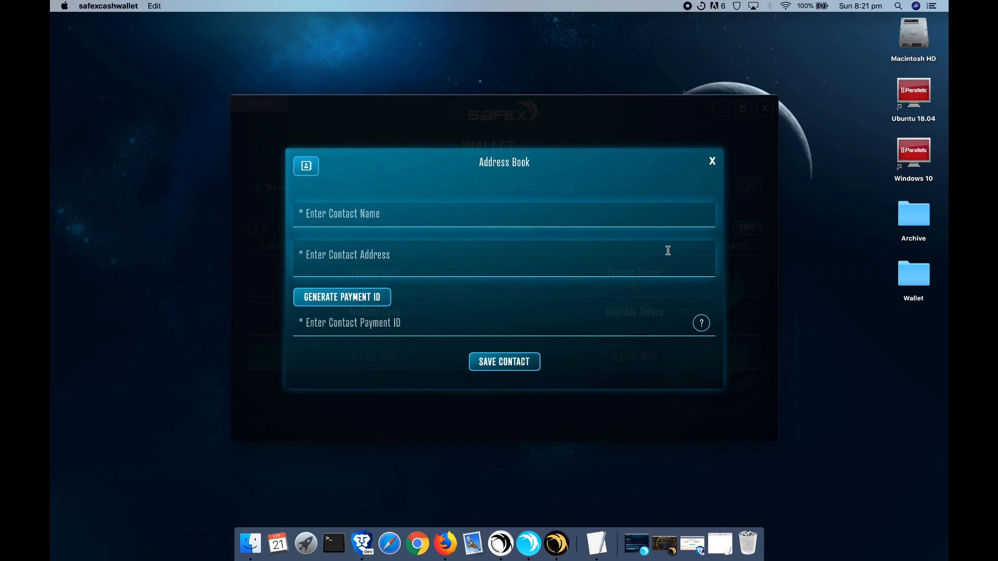
pyautogui.write('Example')
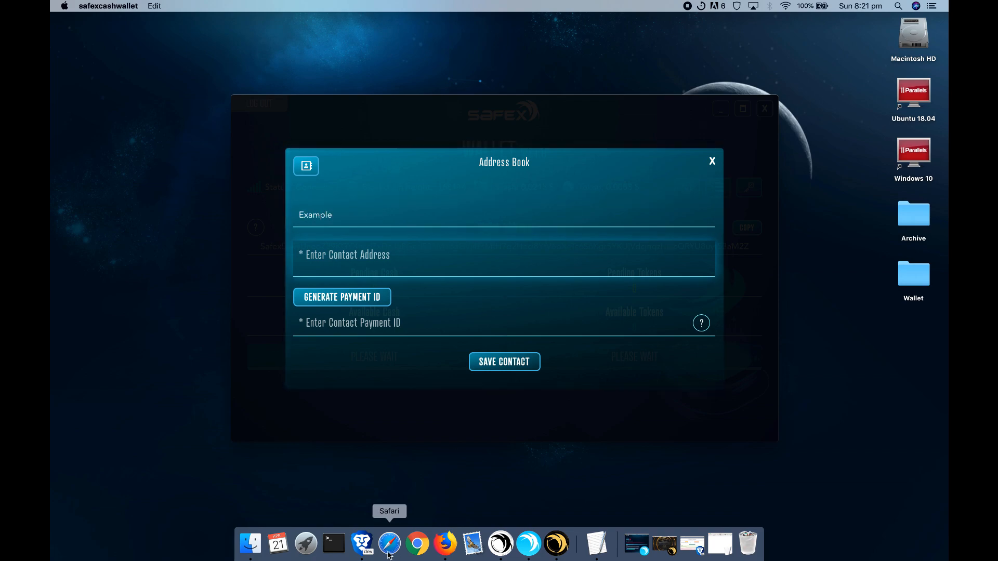
# Step: Generate an offline wallet in Brave and paste its public address as the contact address
pyautogui.click(362, 543)
pyautogui.click(283, 218)
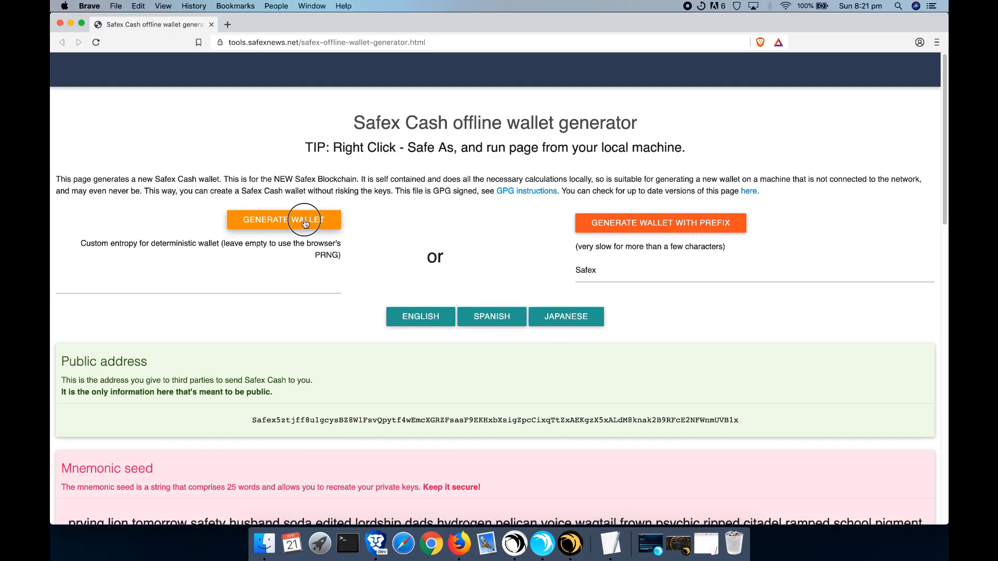
pyautogui.click(591, 114)
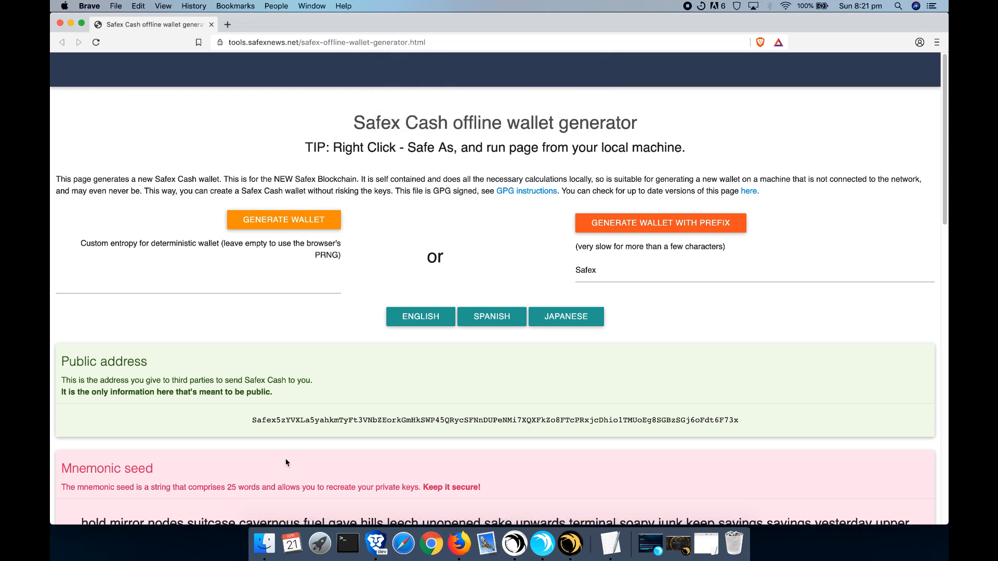
pyautogui.doubleClick(299, 418)
pyautogui.rightClick(297, 416)
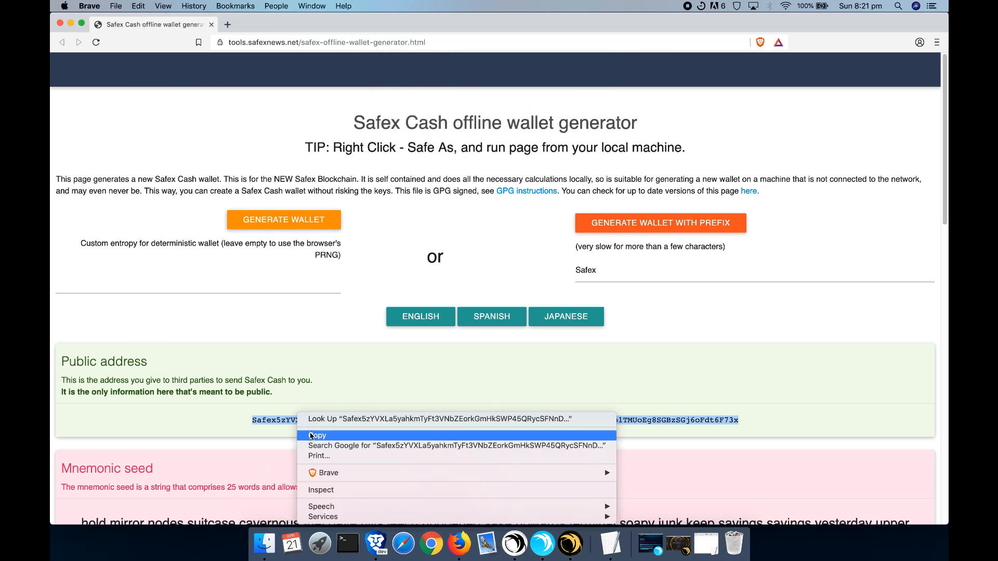
pyautogui.click(311, 435)
pyautogui.click(499, 268)
pyautogui.press('super+v')
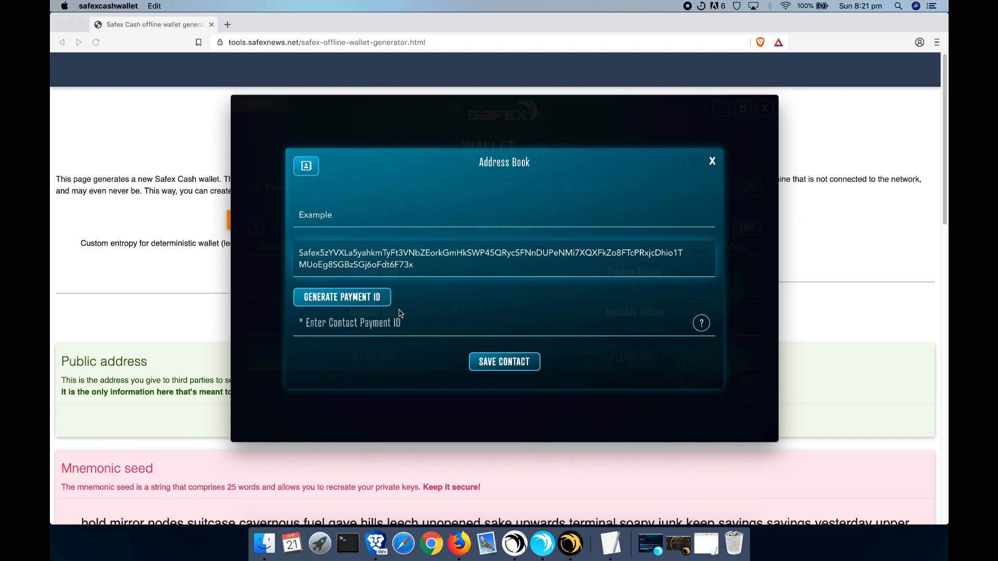
# Step: Generate a payment ID for Example and save the contact
pyautogui.click(412, 322)
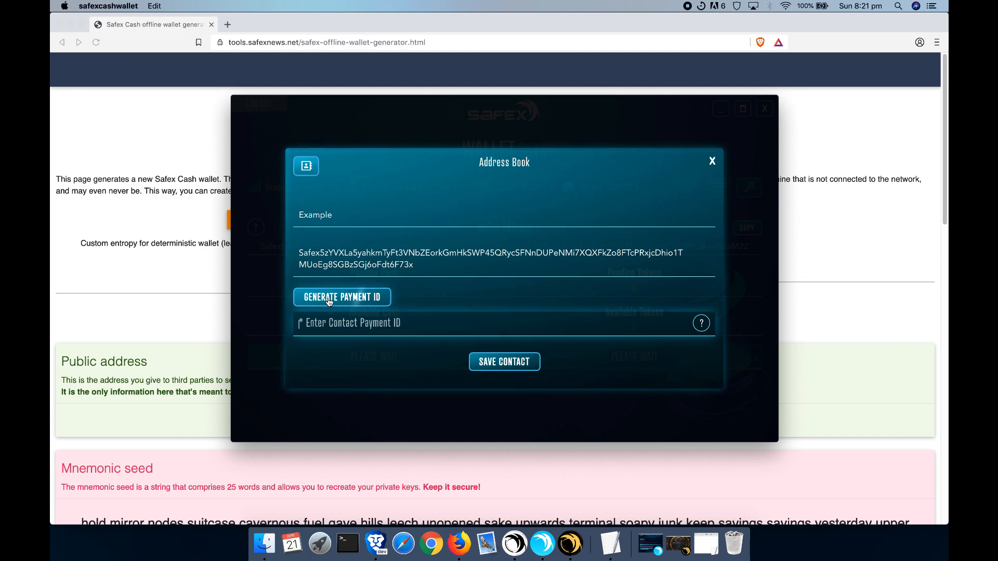
pyautogui.click(359, 299)
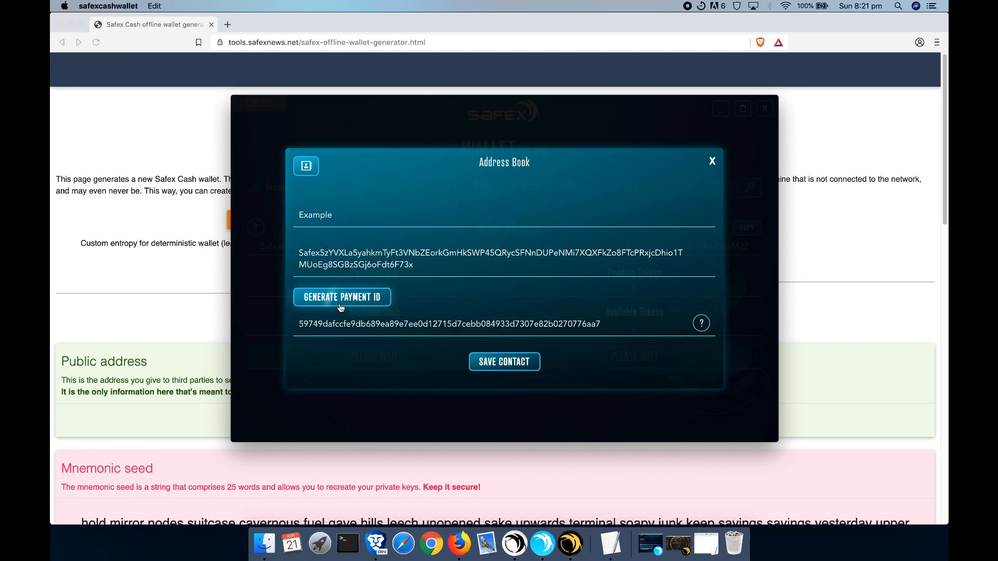
pyautogui.click(344, 301)
pyautogui.click(339, 299)
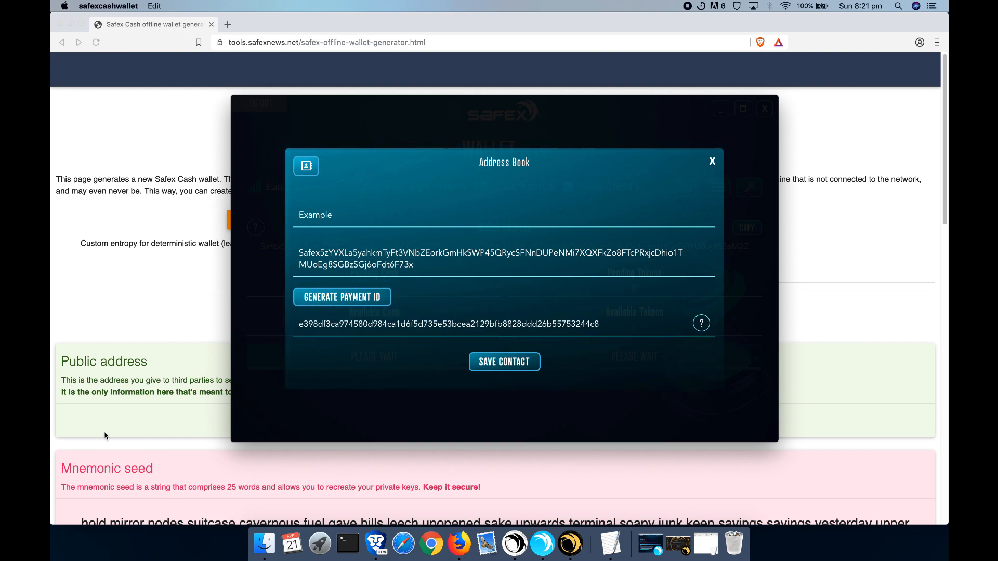
pyautogui.click(518, 362)
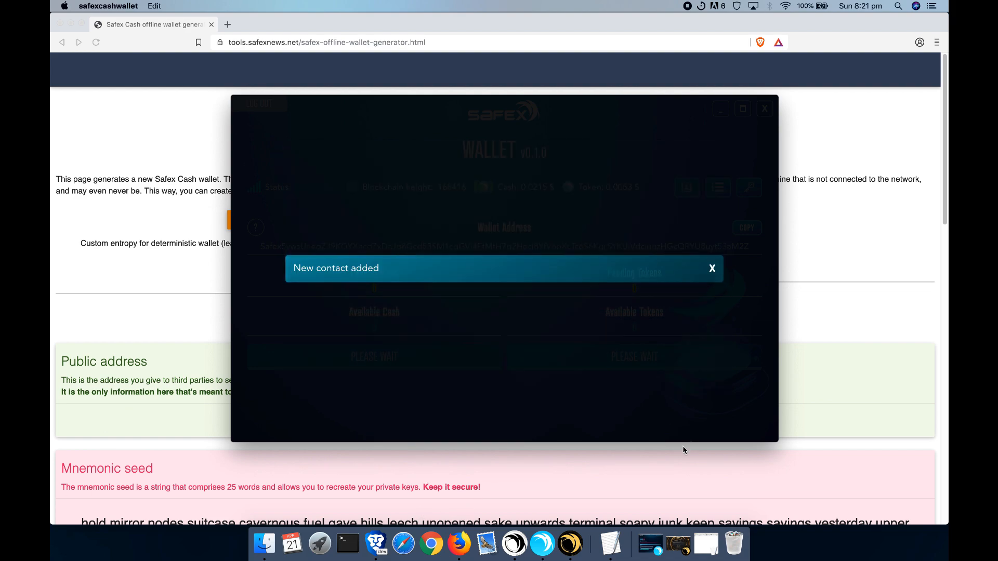
pyautogui.click(712, 268)
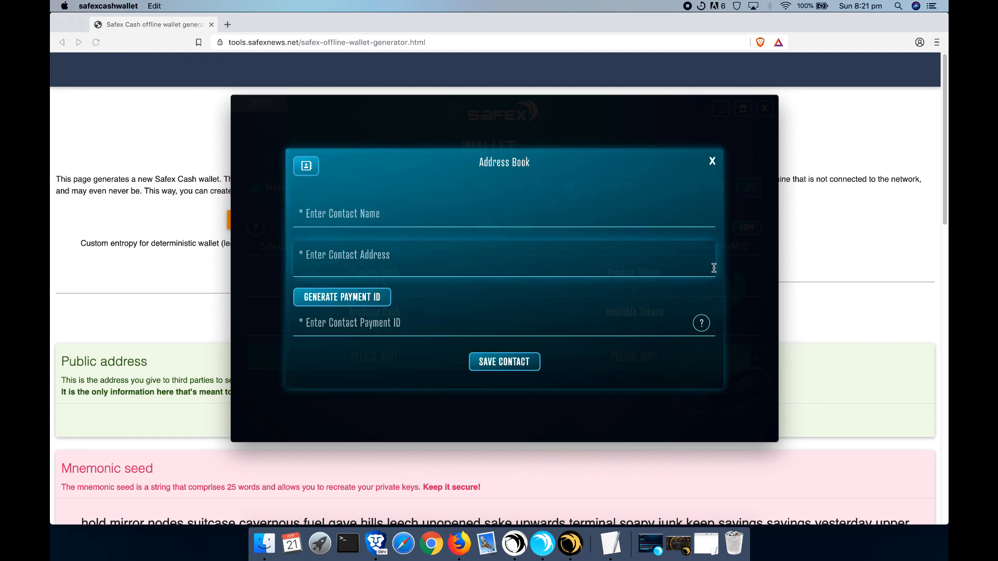
# Step: Check the Example contact in the saved contacts list, then close the Address Book
pyautogui.click(308, 166)
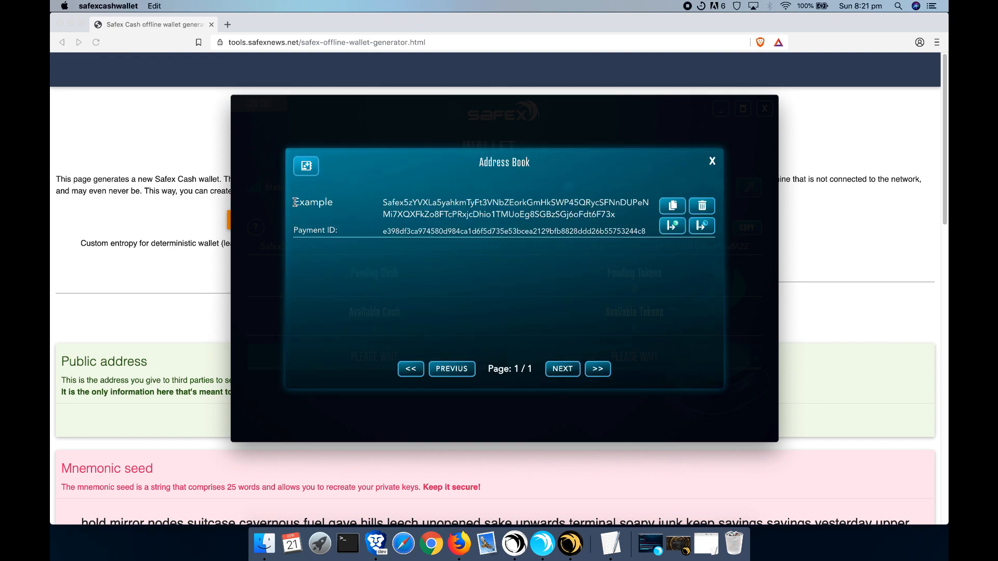
pyautogui.click(712, 161)
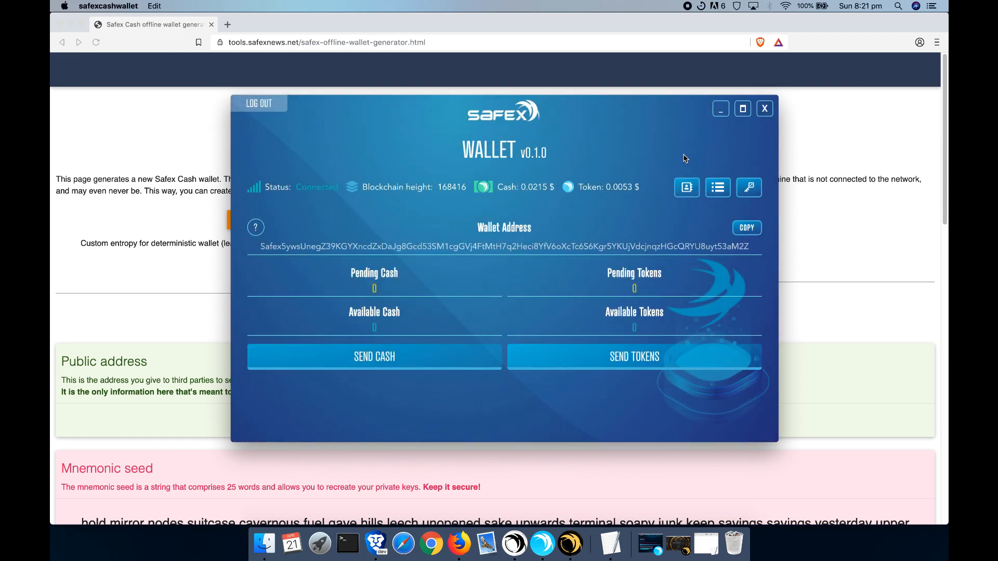
pyautogui.click(686, 189)
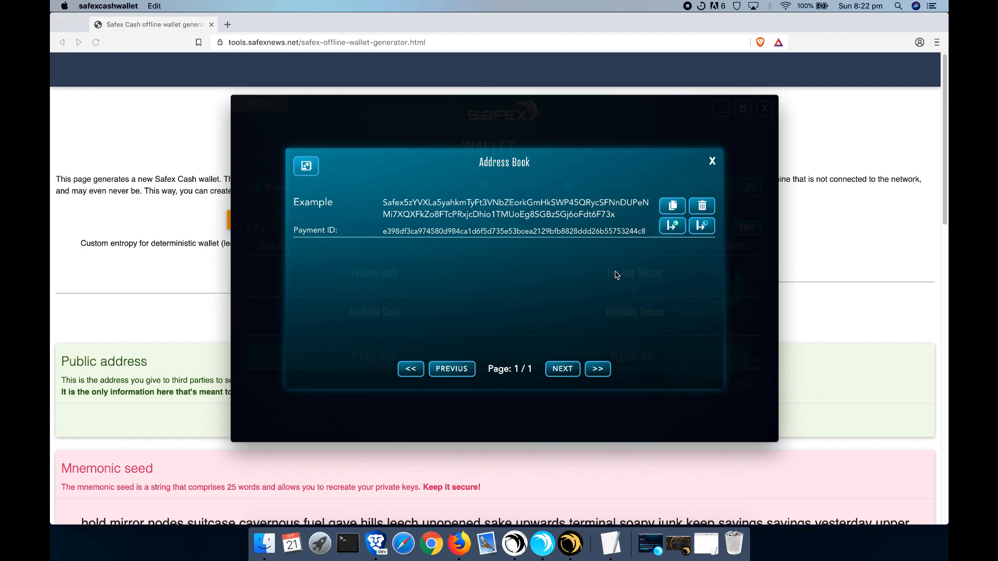
pyautogui.click(712, 161)
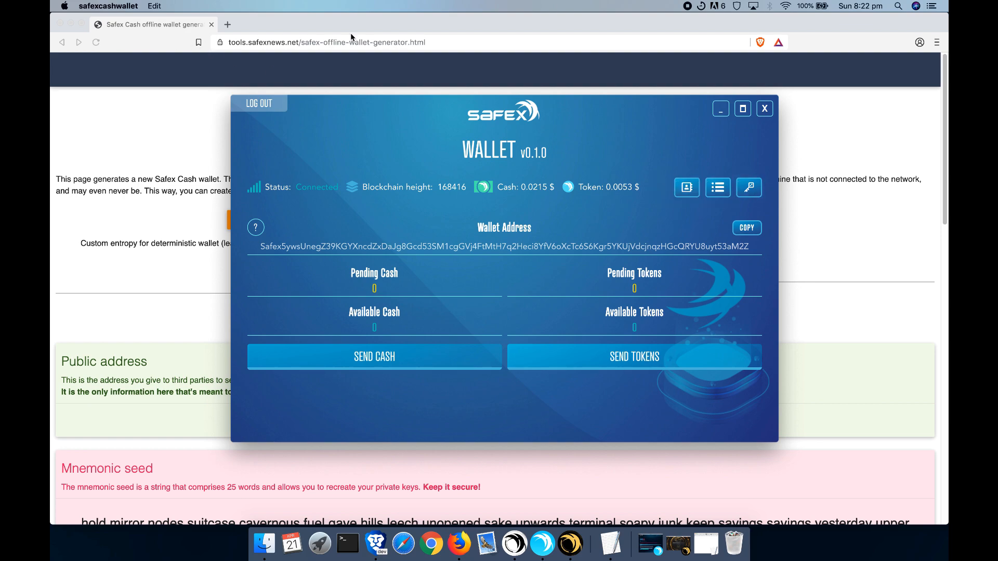
pyautogui.click(799, 27)
# Step: Unlock Seed and Keys with the wallet password and highlight the mnemonic seed
pyautogui.click(71, 24)
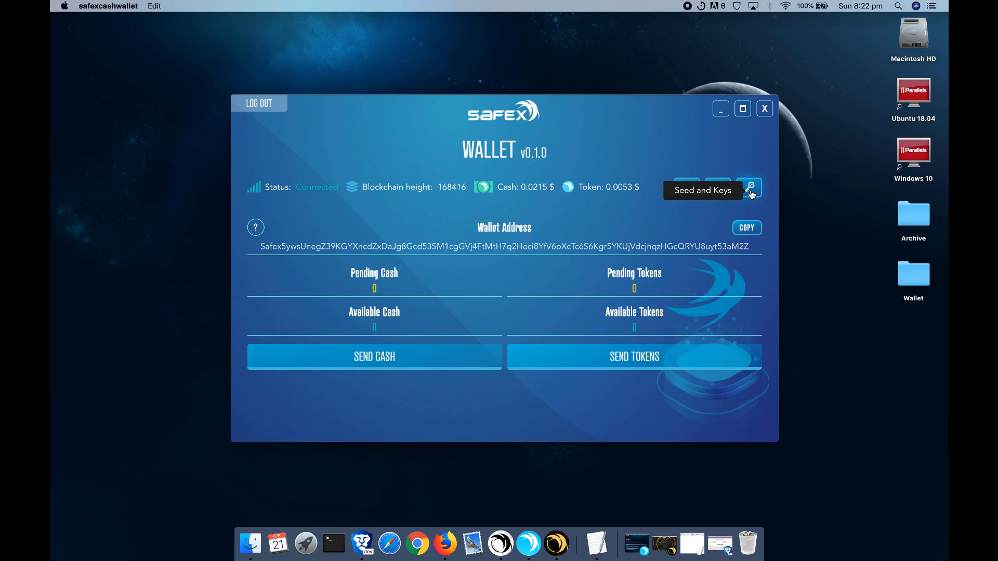
pyautogui.click(750, 192)
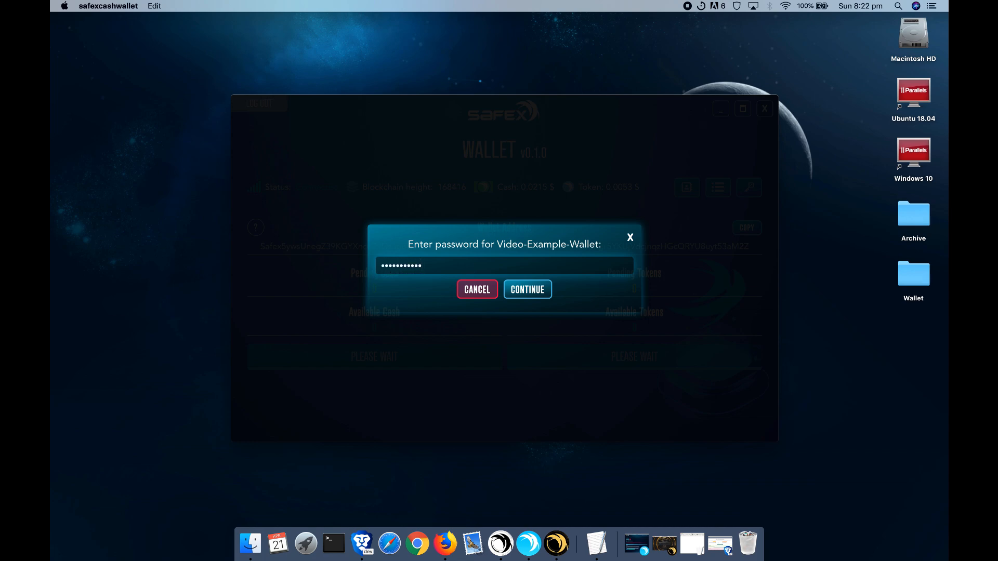
pyautogui.click(517, 298)
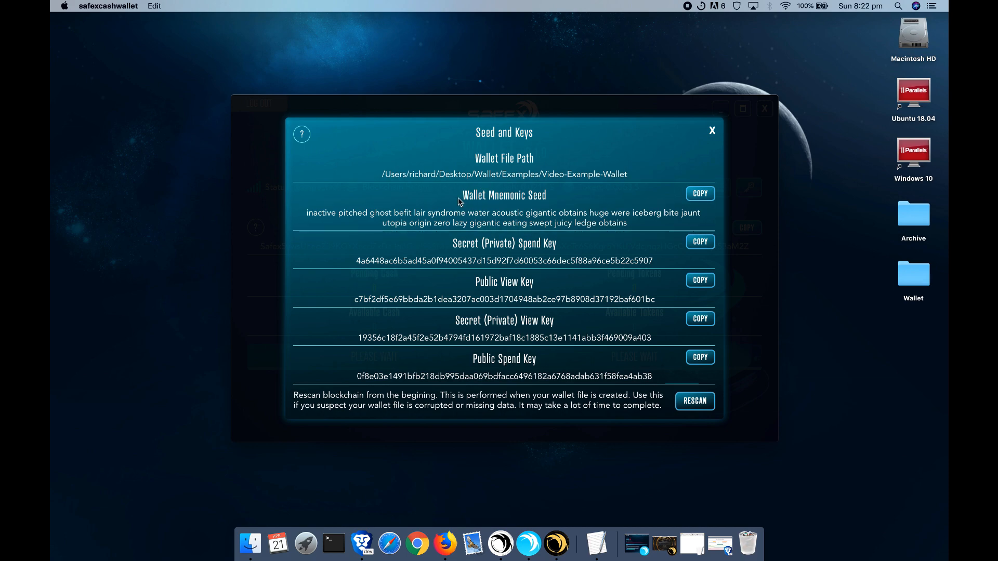
pyautogui.moveTo(307, 211); pyautogui.dragTo(644, 239)
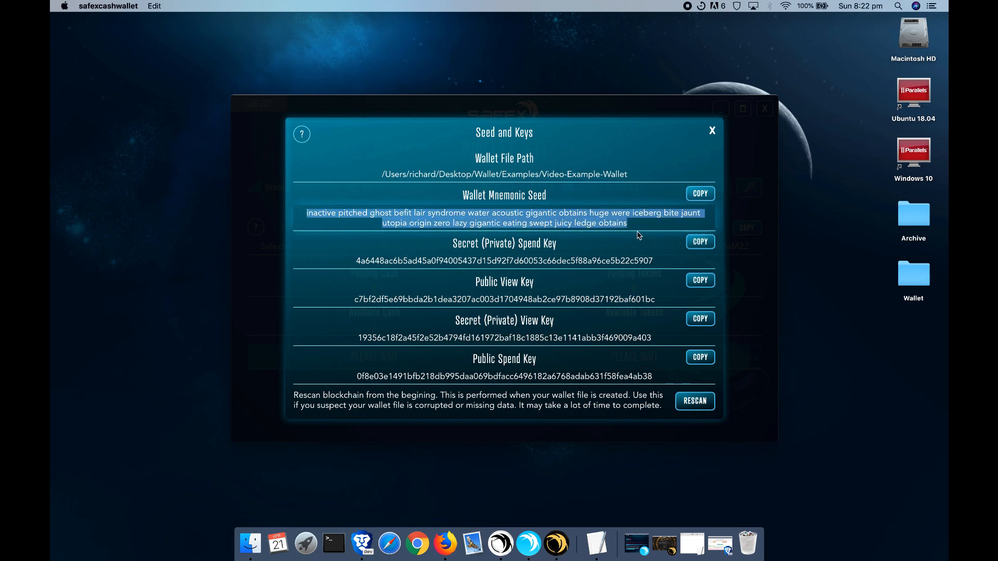
pyautogui.click(641, 224)
pyautogui.moveTo(641, 224); pyautogui.dragTo(307, 210)
pyautogui.click(312, 210)
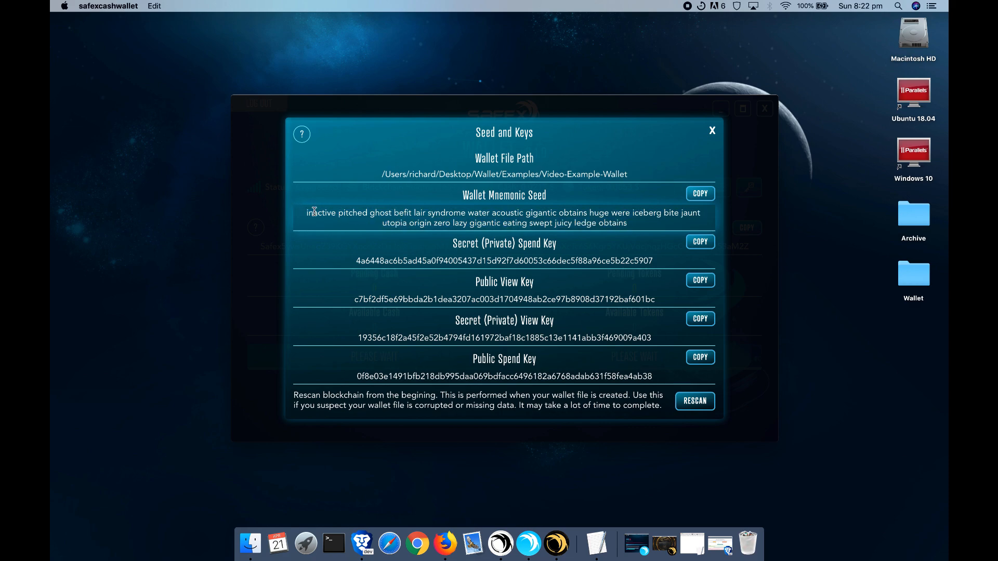
pyautogui.moveTo(310, 211); pyautogui.dragTo(626, 224)
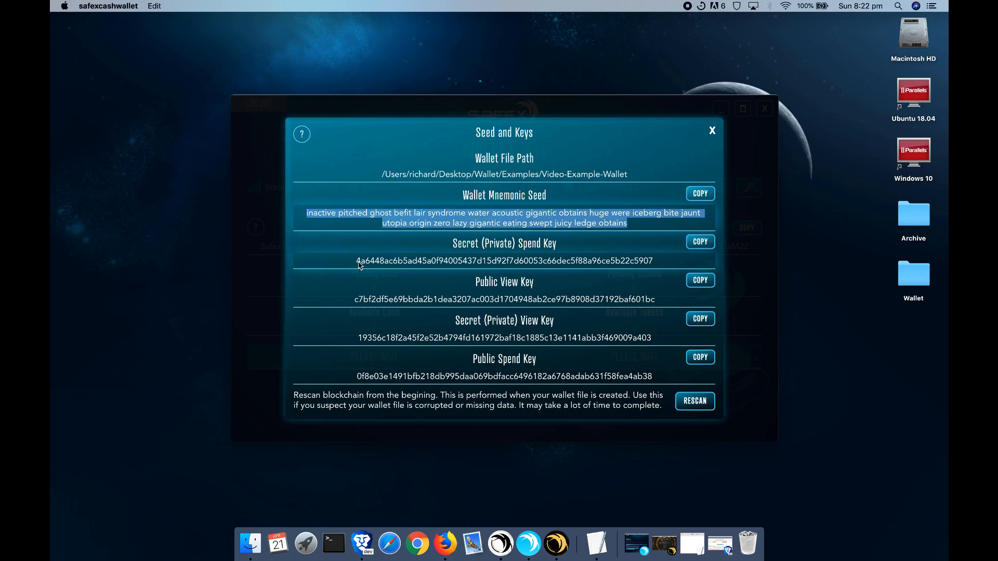
# Step: Highlight the spend and view keys and the rescan note, then close the panel
pyautogui.moveTo(355, 261); pyautogui.dragTo(667, 275)
pyautogui.moveTo(352, 300); pyautogui.dragTo(667, 318)
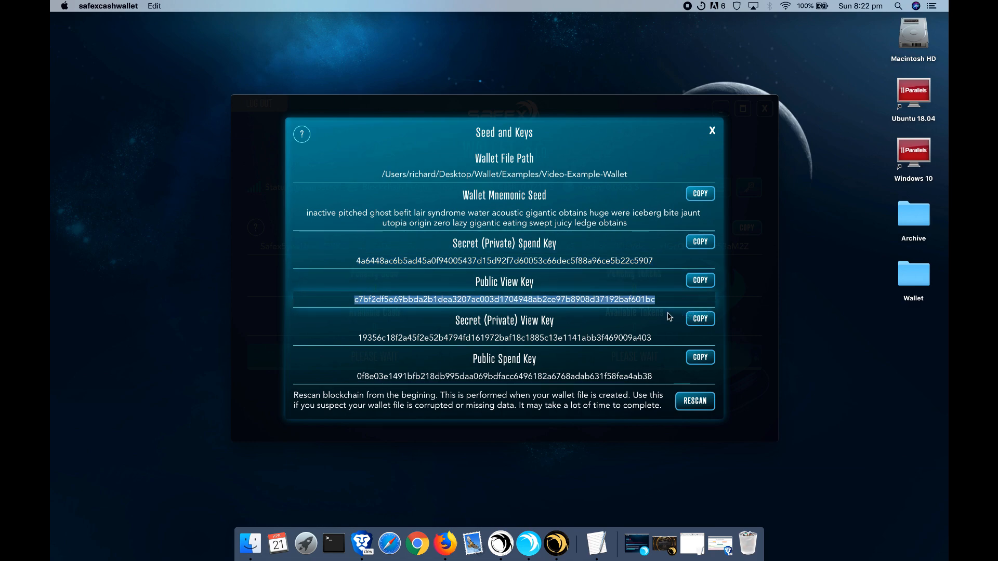
pyautogui.moveTo(349, 337); pyautogui.dragTo(674, 338)
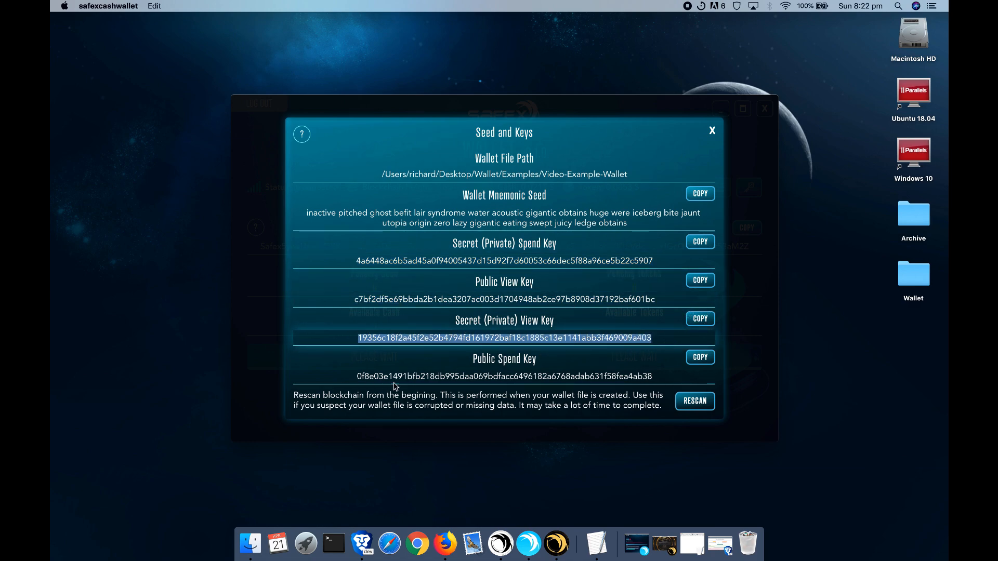
pyautogui.click(359, 377)
pyautogui.moveTo(358, 377); pyautogui.dragTo(675, 382)
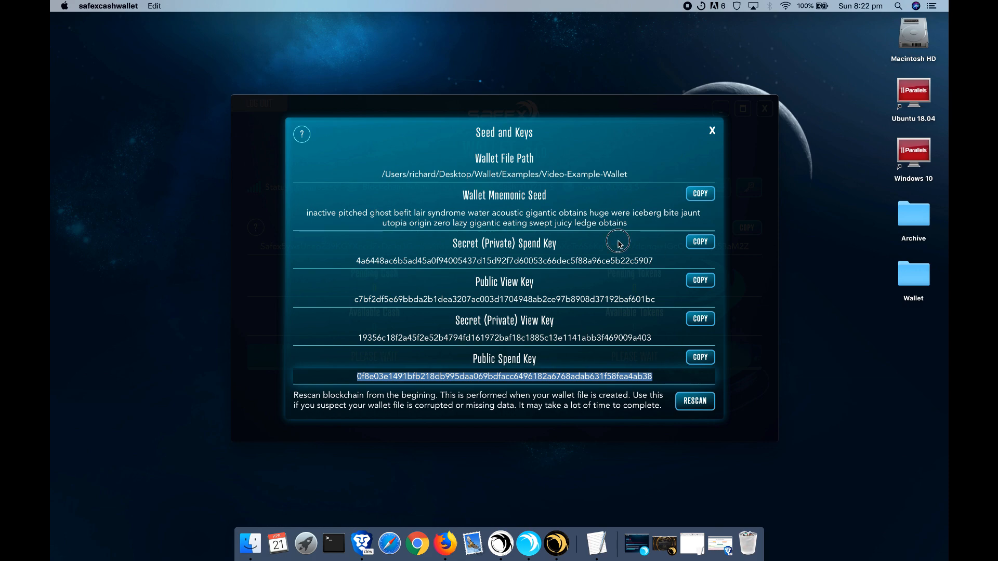
pyautogui.click(465, 204)
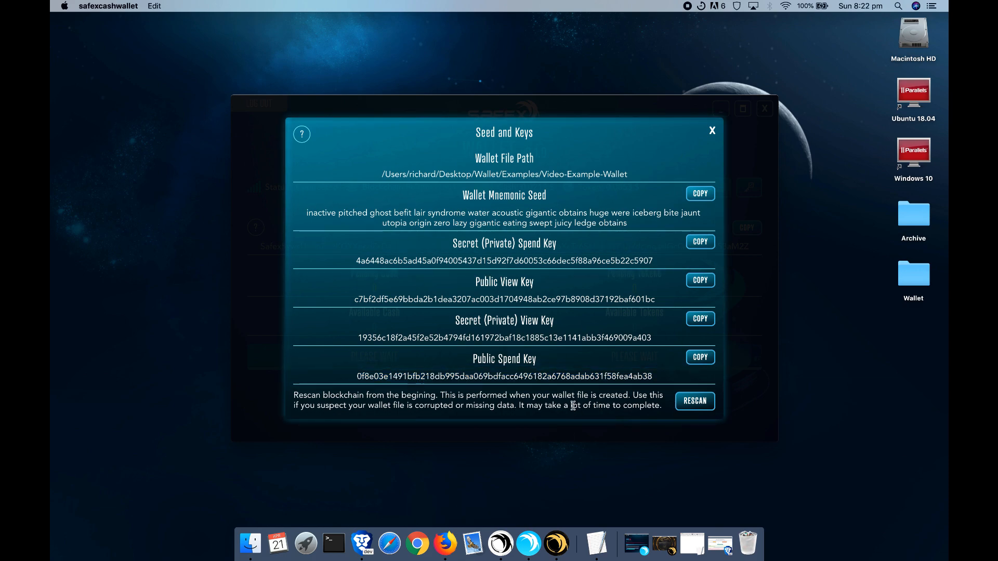
pyautogui.click(294, 396)
pyautogui.moveTo(294, 396); pyautogui.dragTo(670, 405)
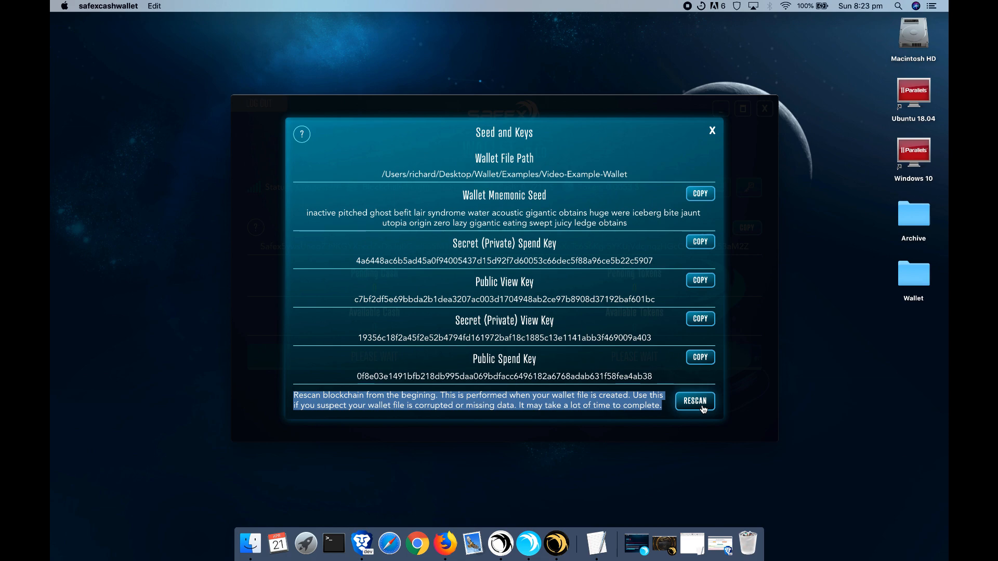
pyautogui.click(714, 131)
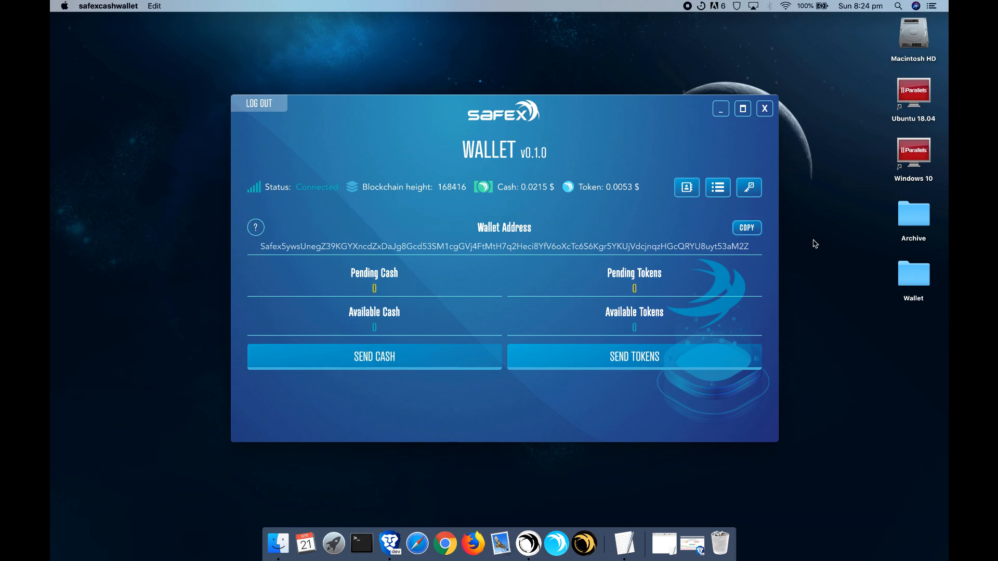
# Step: Copy the new wallet's address into the blank TextEdit note
pyautogui.click(751, 231)
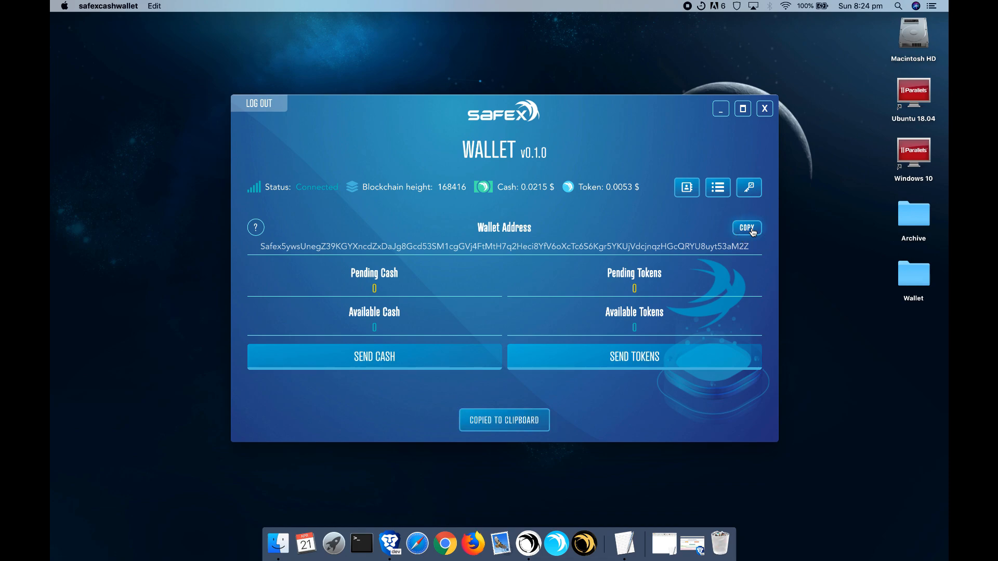
pyautogui.click(624, 543)
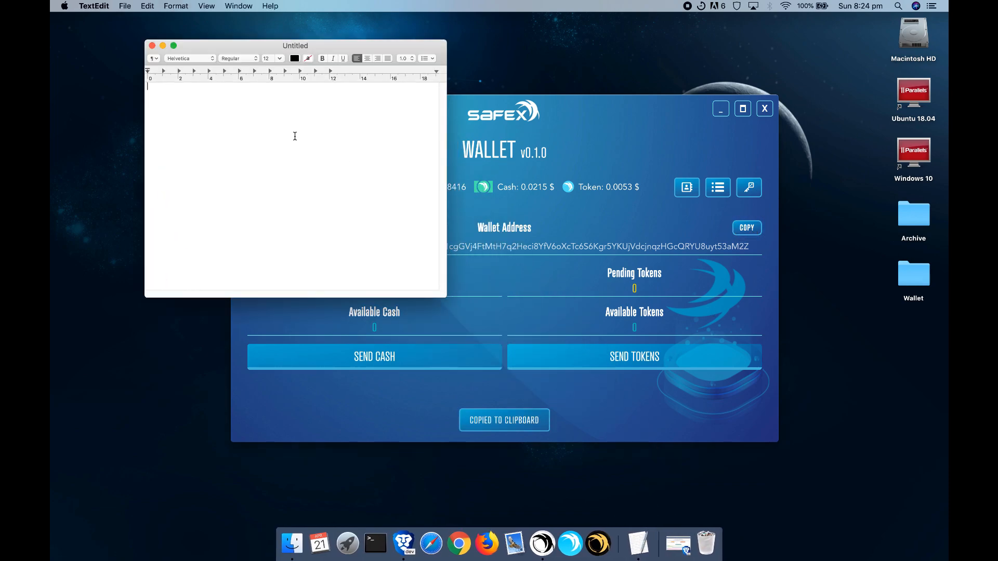
pyautogui.press('super+v')
pyautogui.click(614, 120)
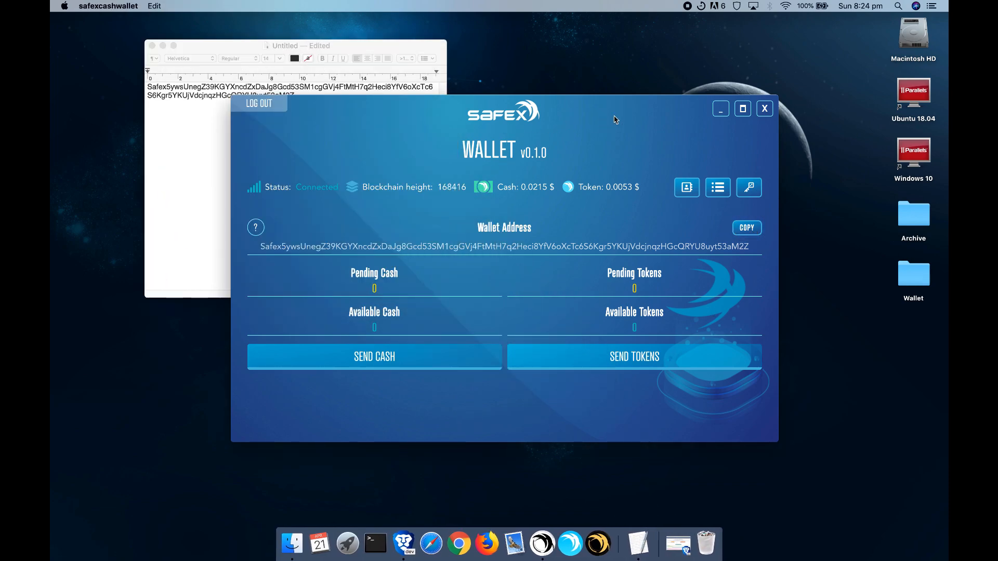
# Step: Log out and open CLI-Example-Wallet with its password
pyautogui.click(266, 105)
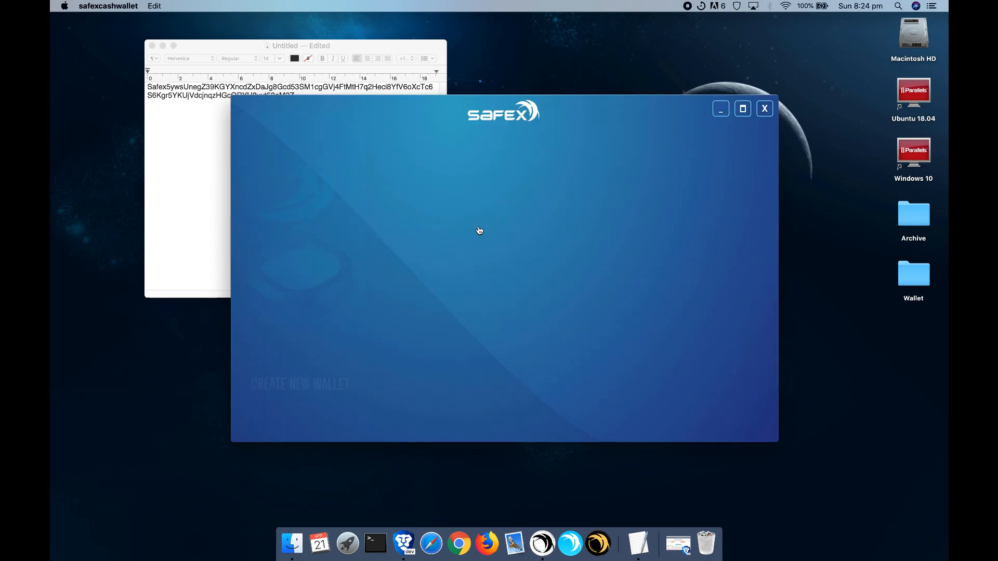
pyautogui.click(441, 381)
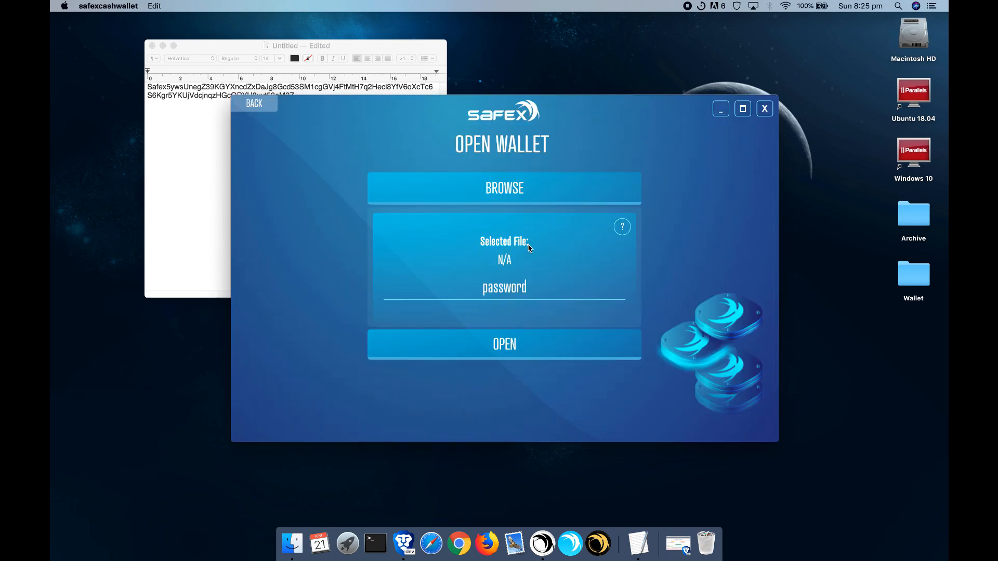
pyautogui.click(508, 193)
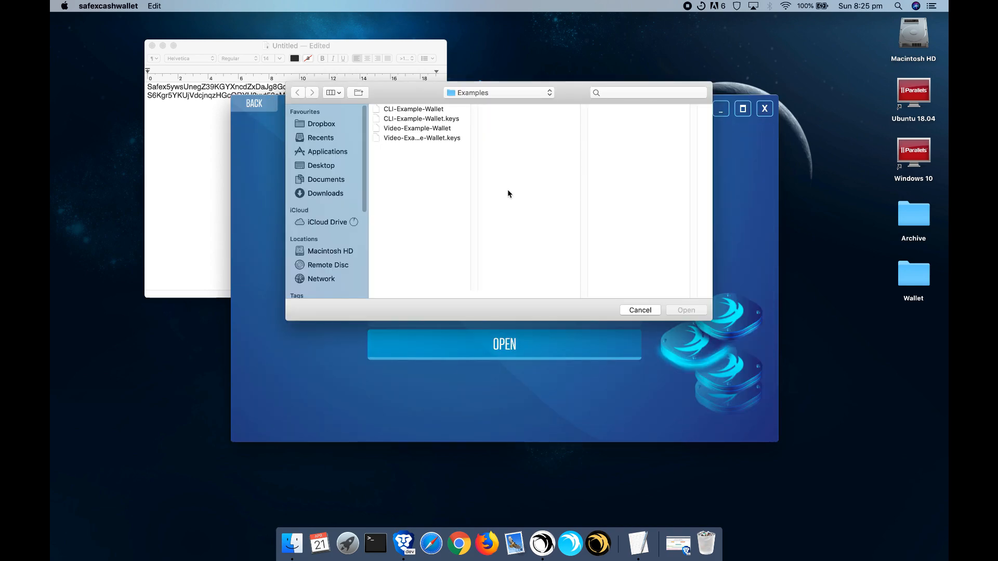
pyautogui.click(405, 109)
pyautogui.click(686, 310)
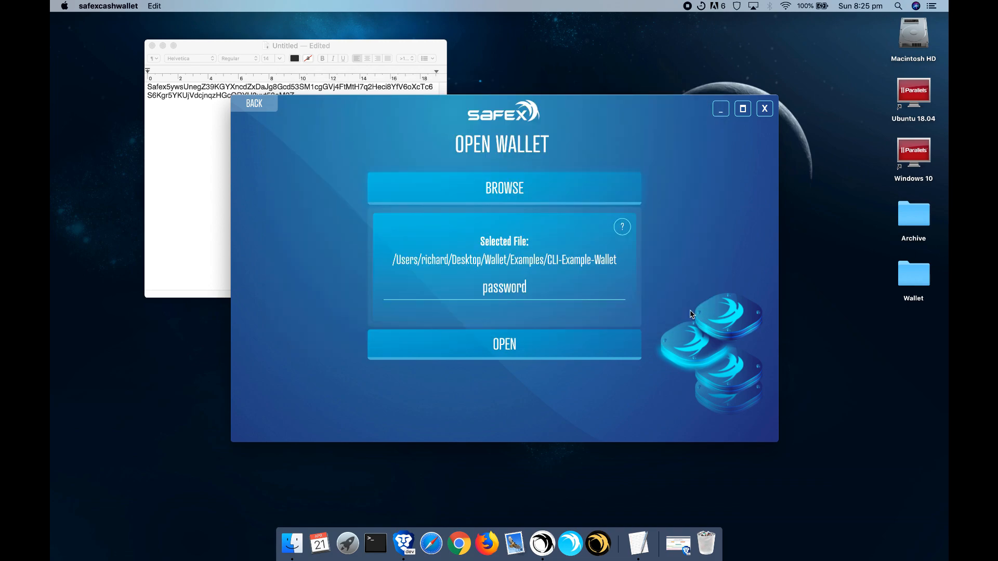
pyautogui.click(518, 288)
pyautogui.write('password')
pyautogui.click(518, 349)
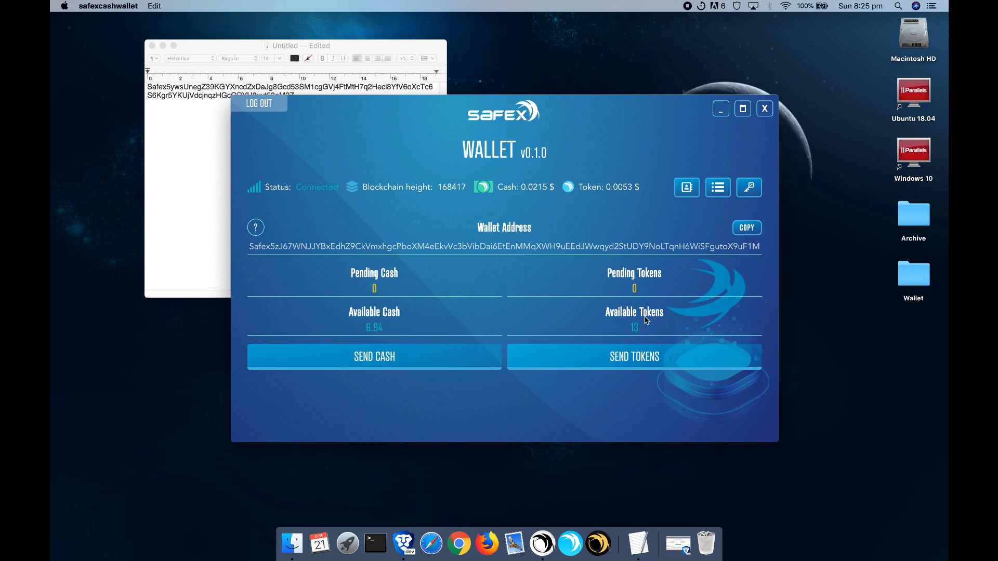
# Step: In Send Cash, paste the new wallet's address from the TextEdit note as recipient
pyautogui.click(414, 361)
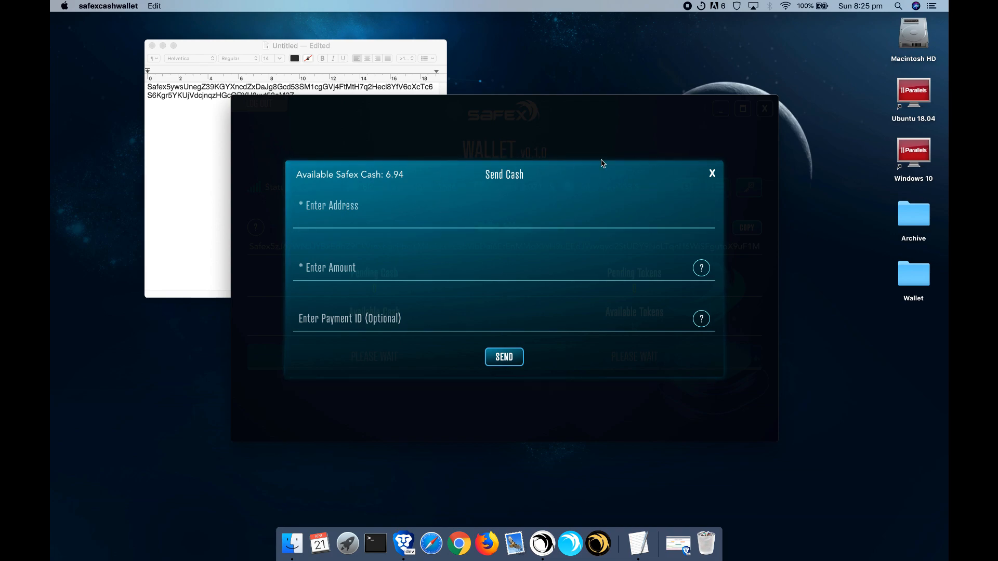
pyautogui.click(159, 183)
pyautogui.press('super+a')
pyautogui.press('super+c')
pyautogui.click(498, 218)
pyautogui.press('super+v')
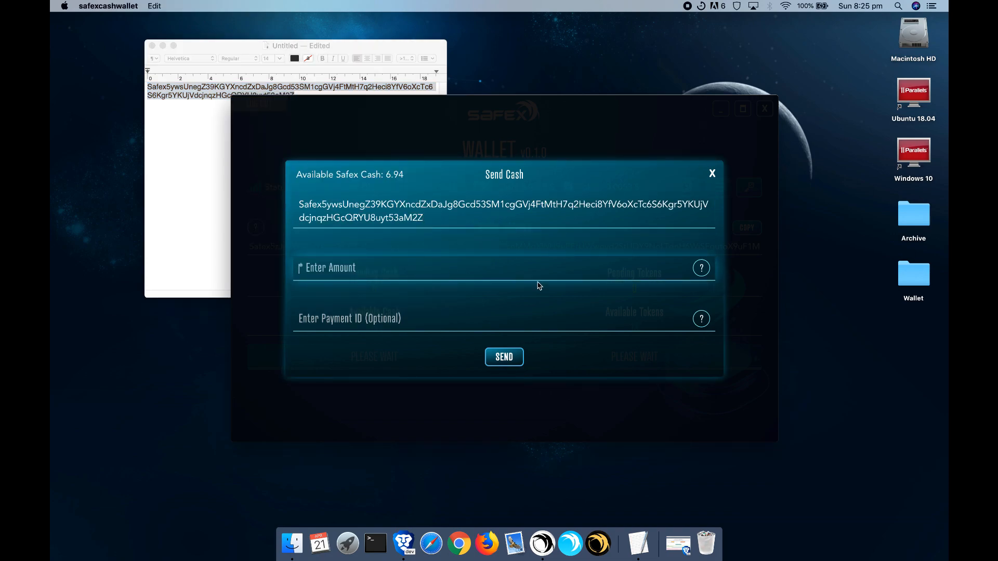
# Step: Enter amount 1, leave Payment ID empty, and submit to reach the 0.02 SFX fee prompt
pyautogui.write('1')
pyautogui.click(487, 310)
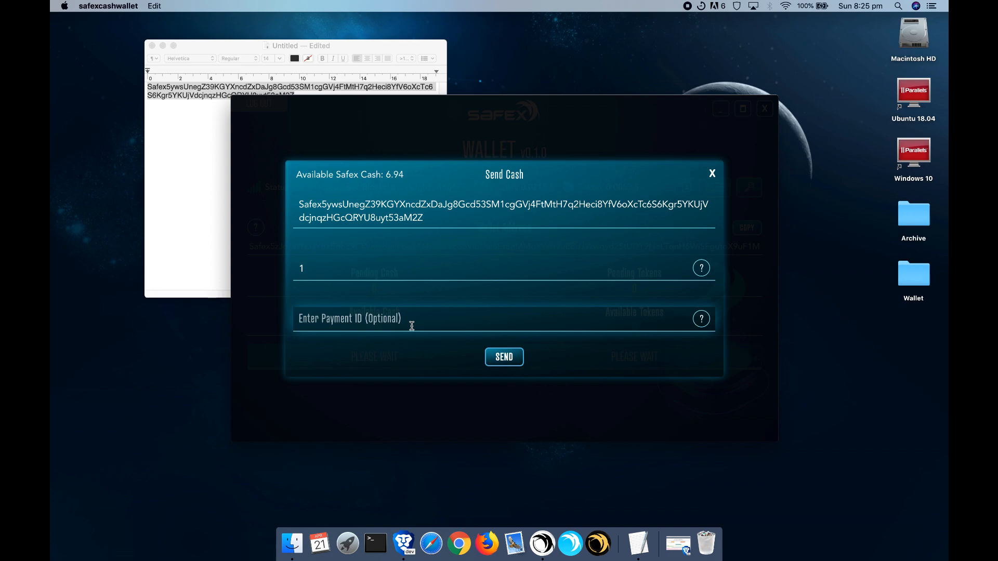
pyautogui.click(411, 326)
pyautogui.doubleClick(386, 212)
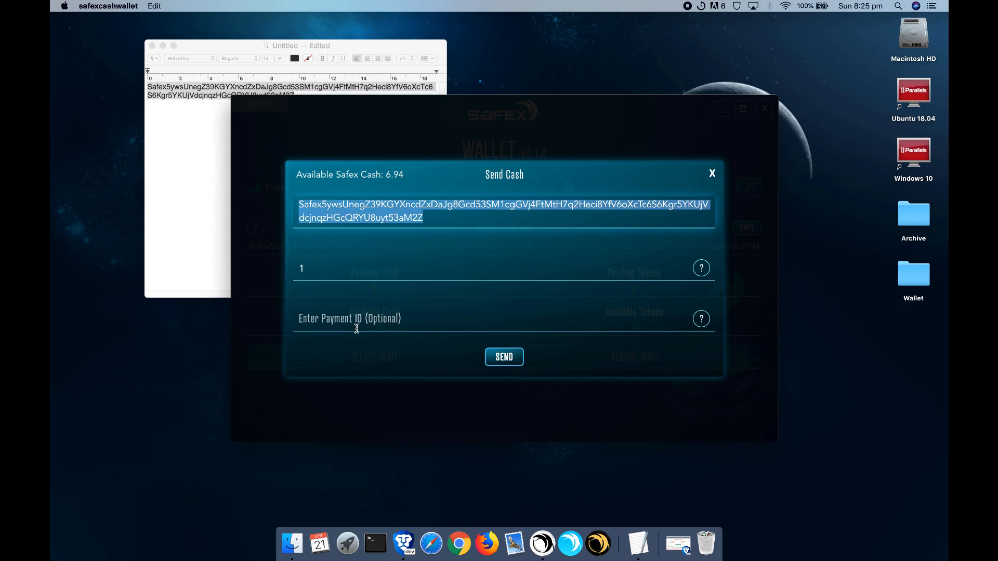
pyautogui.click(331, 319)
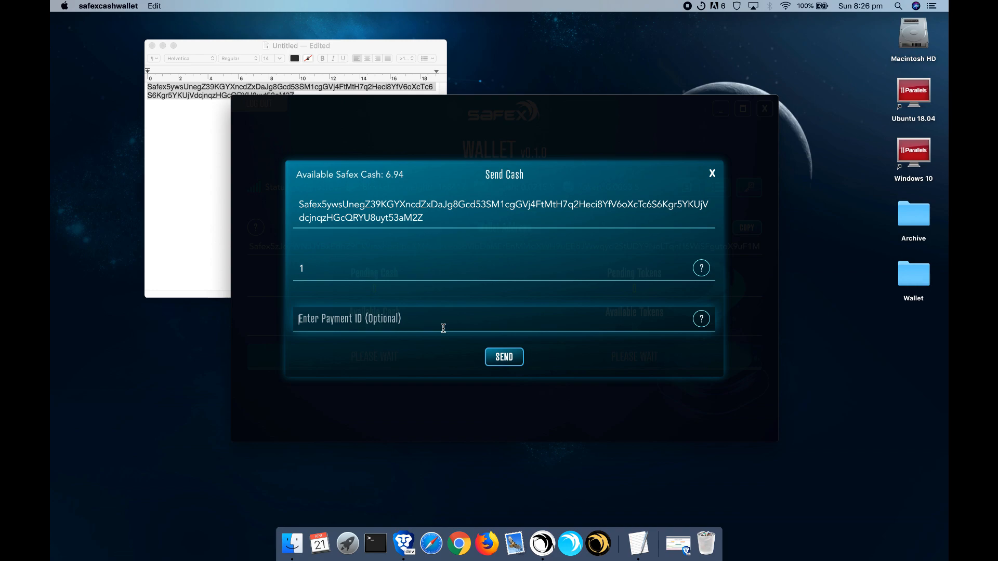
pyautogui.click(443, 267)
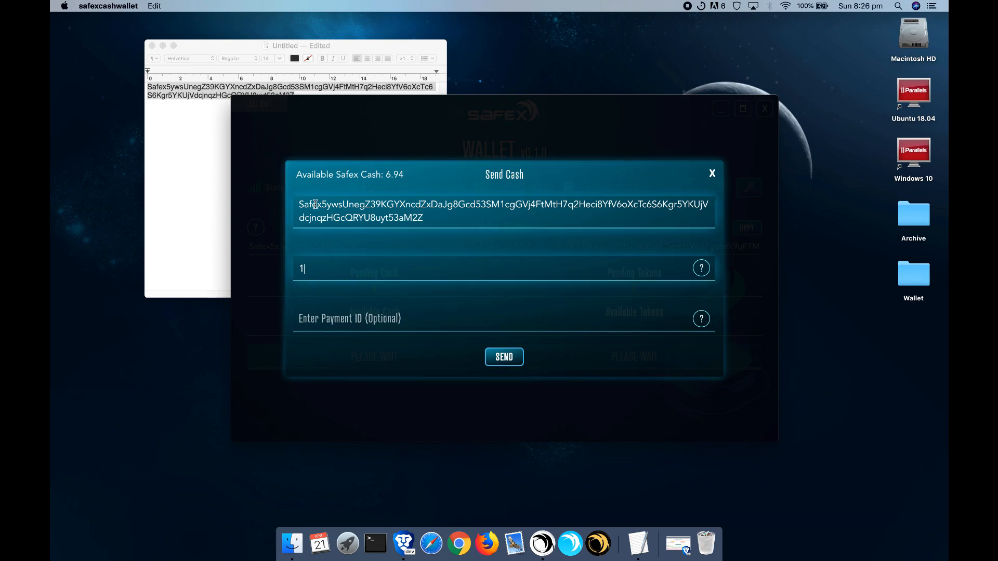
pyautogui.click(504, 364)
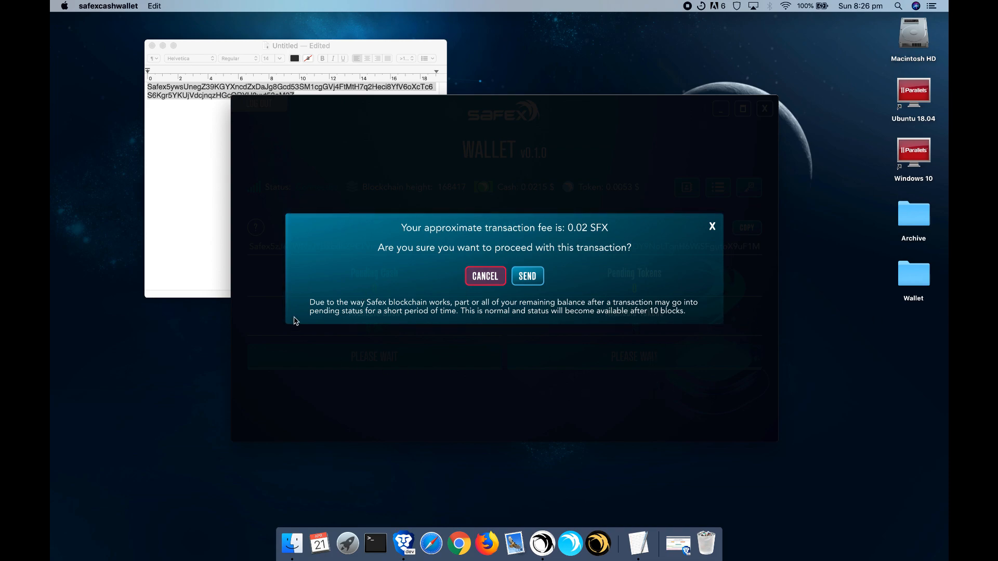
# Step: Confirm the 1 SFX send, select the transaction ID, and dismiss the success message
pyautogui.click(528, 276)
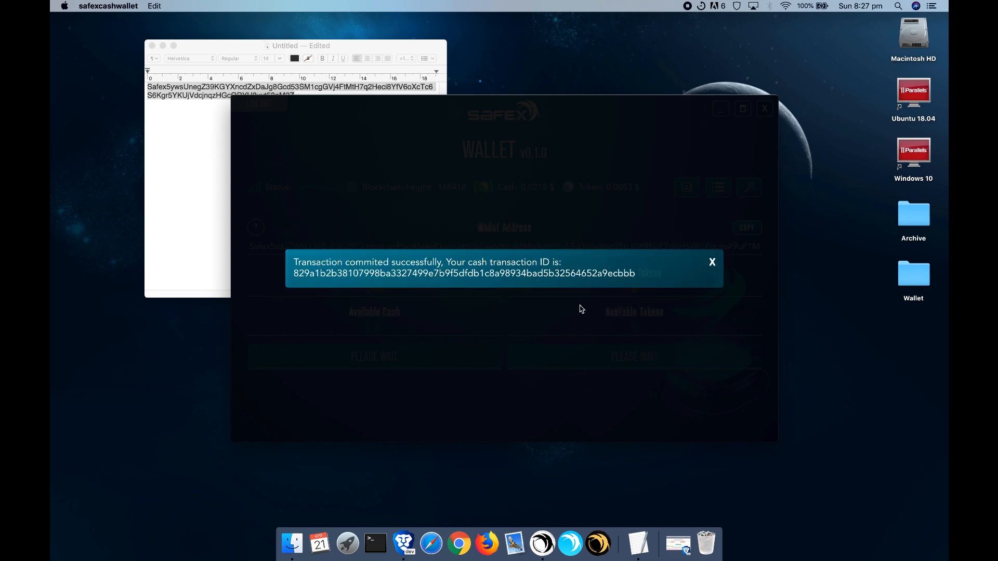
pyautogui.moveTo(293, 274); pyautogui.dragTo(642, 274)
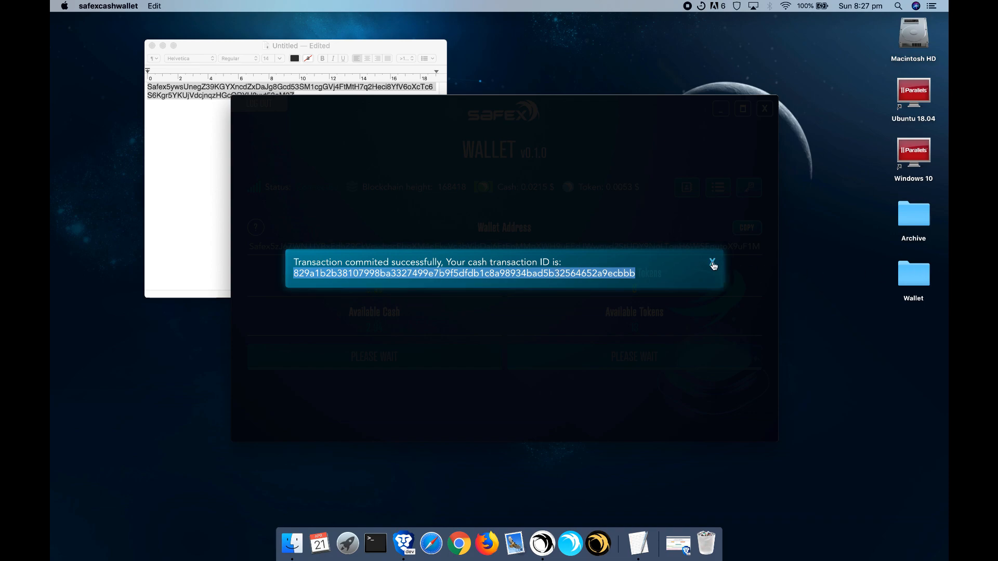
pyautogui.click(712, 264)
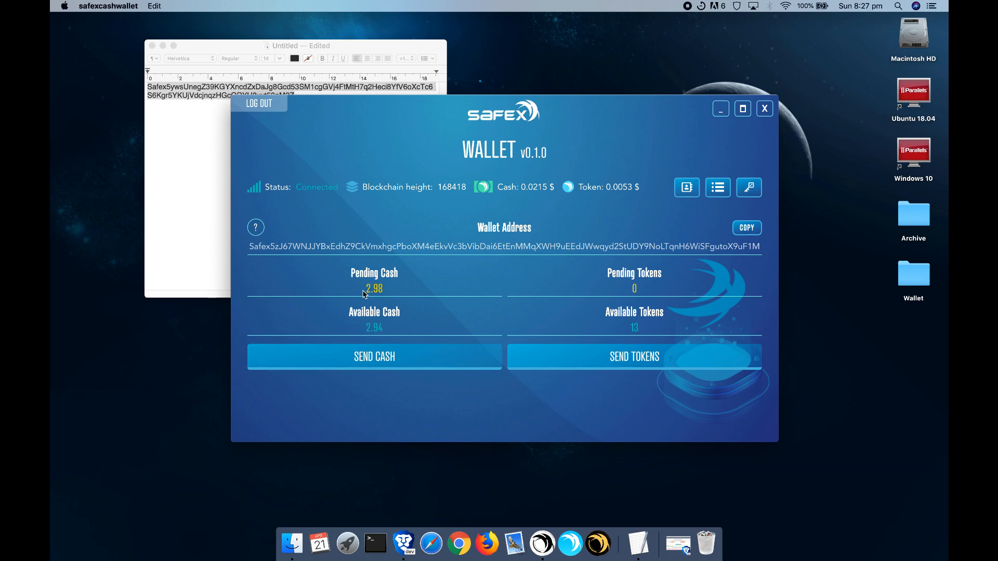
pyautogui.moveTo(352, 281)
pyautogui.mouseDown()
pyautogui.moveTo(400, 270)
pyautogui.moveTo(354, 285)
pyautogui.mouseUp()
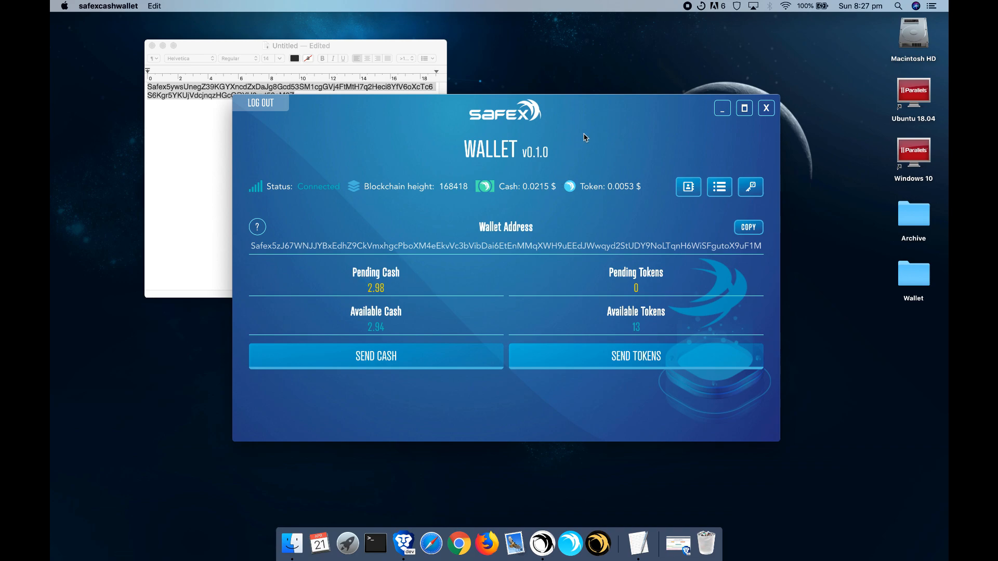
pyautogui.moveTo(579, 118); pyautogui.dragTo(572, 123)
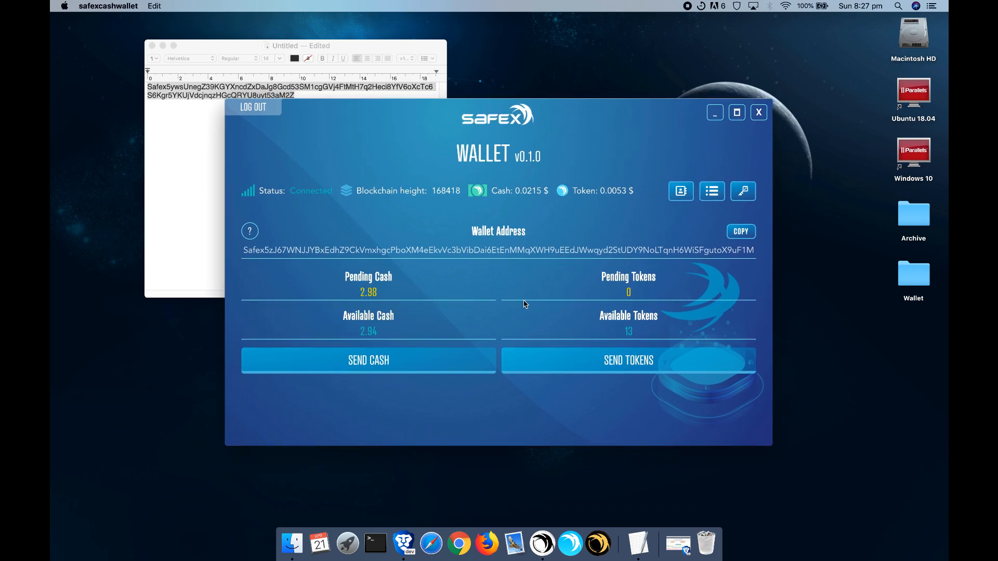
pyautogui.click(619, 367)
pyautogui.click(368, 273)
pyautogui.doubleClick(294, 273)
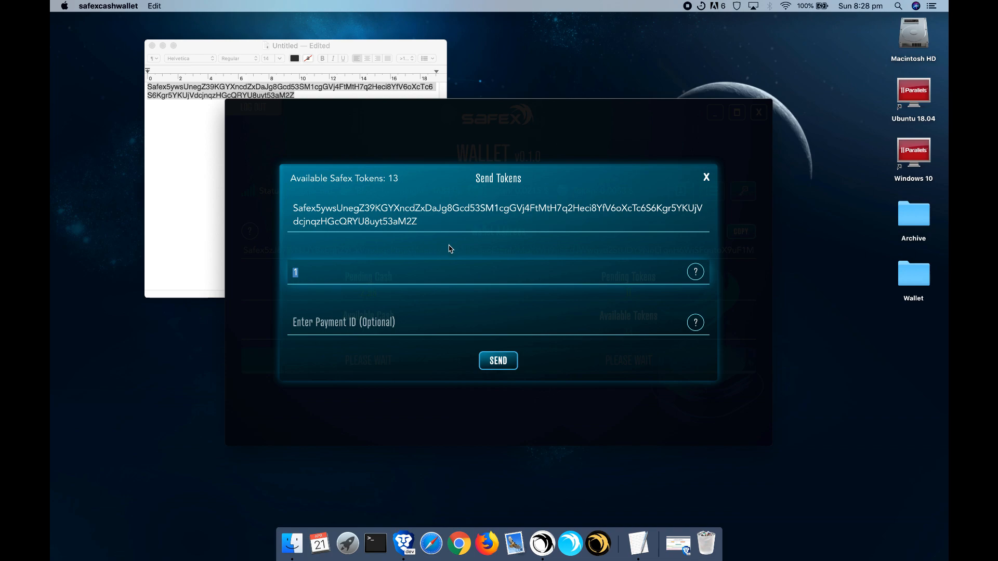
pyautogui.click(705, 176)
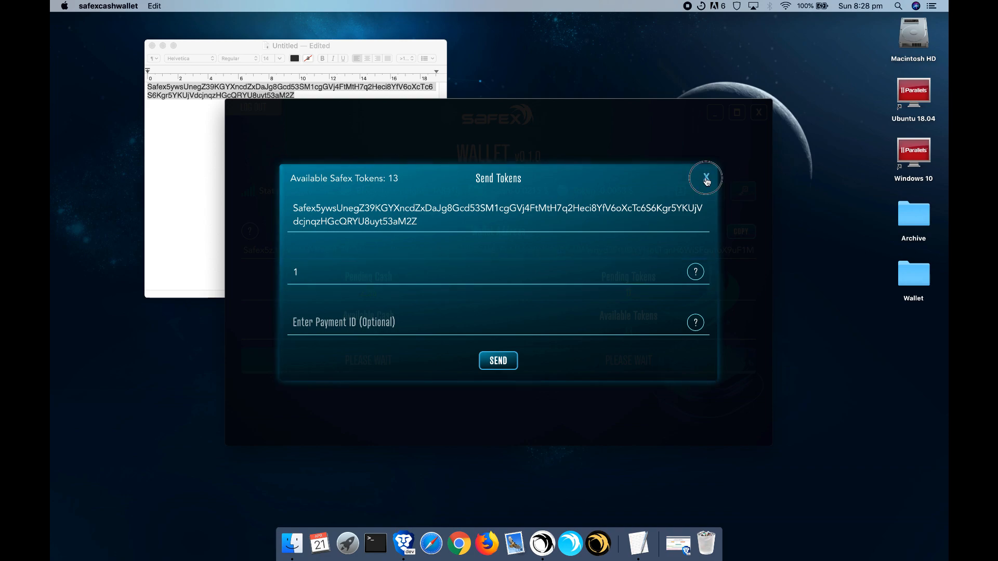
pyautogui.moveTo(601, 285); pyautogui.dragTo(609, 289)
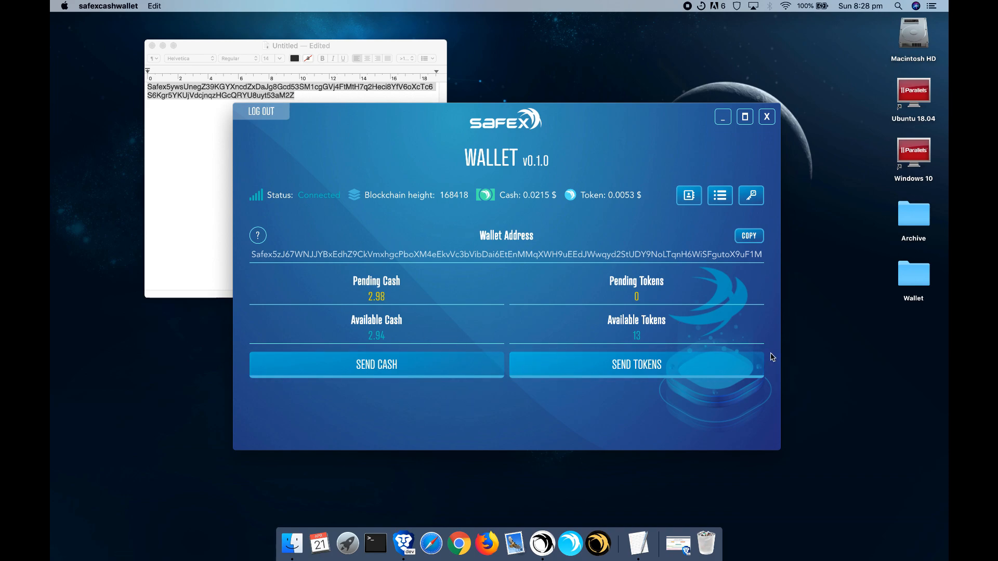
# Step: Log out of the sending wallet and select the Video-Example-Wallet file to open
pyautogui.click(262, 112)
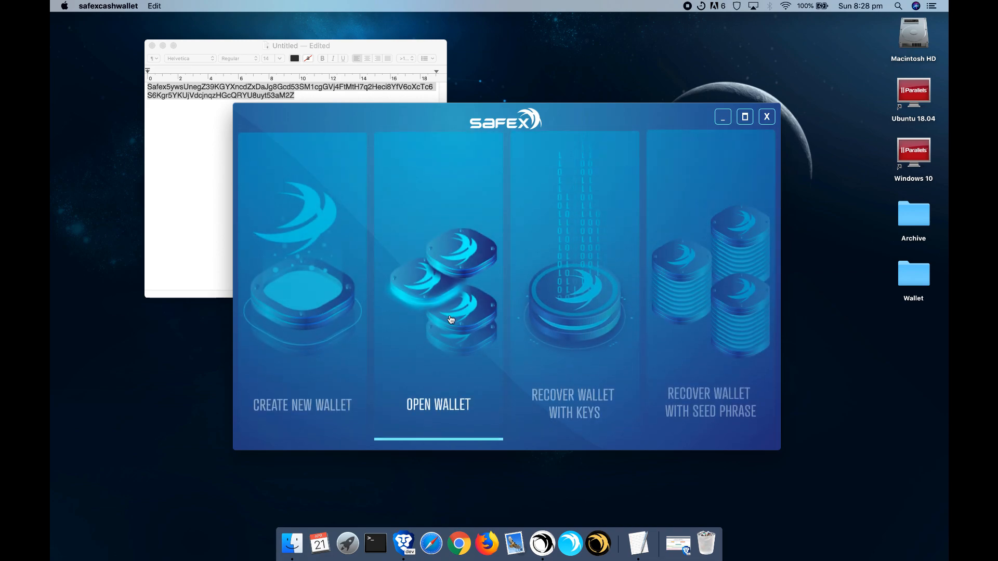
pyautogui.click(451, 318)
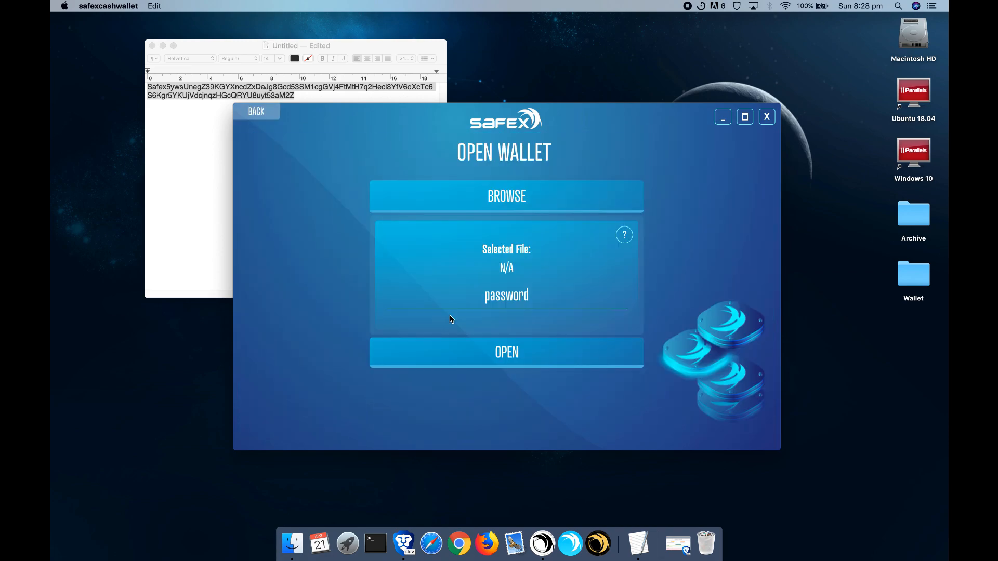
pyautogui.click(511, 210)
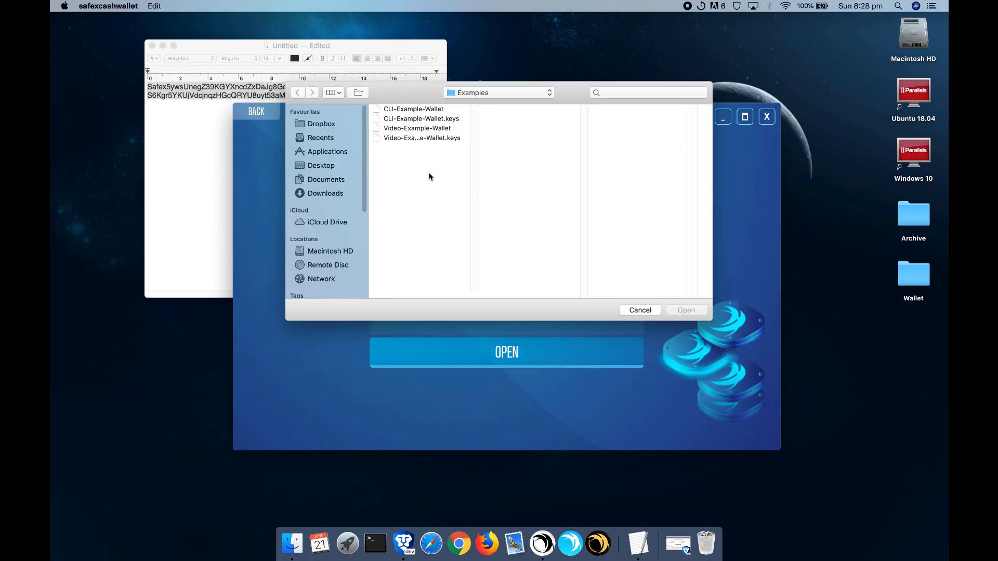
pyautogui.click(416, 128)
pyautogui.click(685, 310)
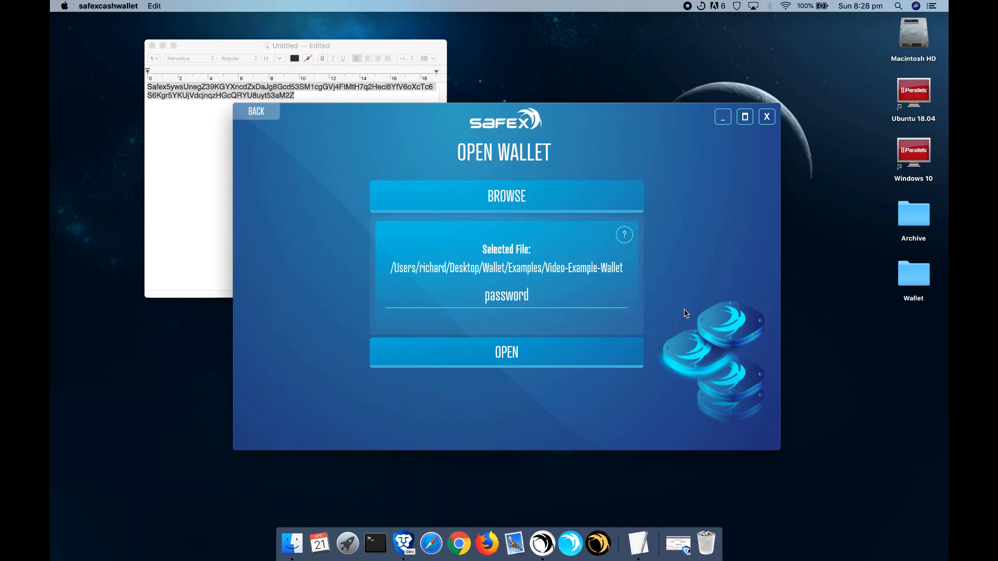
# Step: Enter the wallet password and load Video-Example-Wallet, now showing 1 pending cash
pyautogui.click(522, 286)
pyautogui.write('12345678910')
pyautogui.click(548, 359)
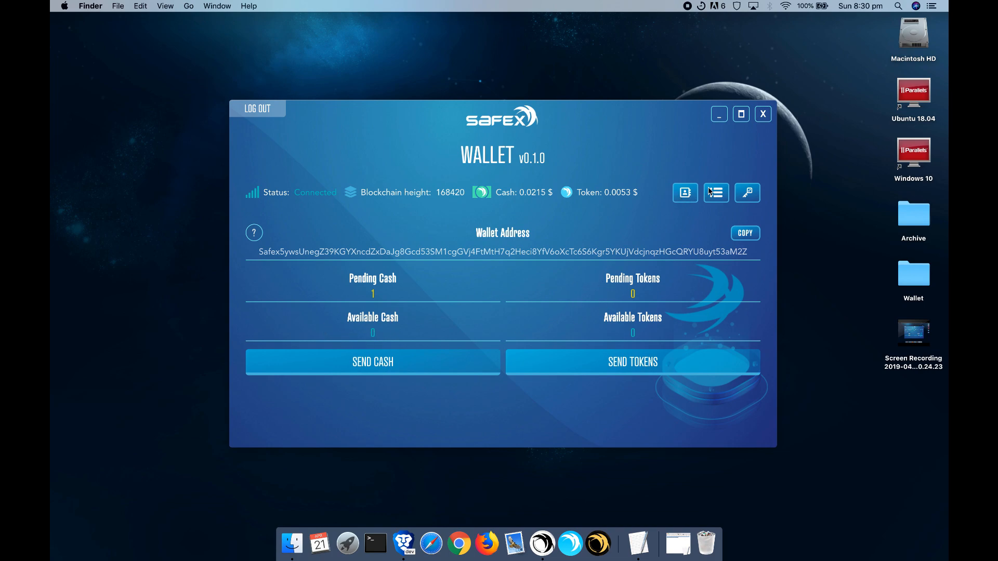
pyautogui.click(716, 199)
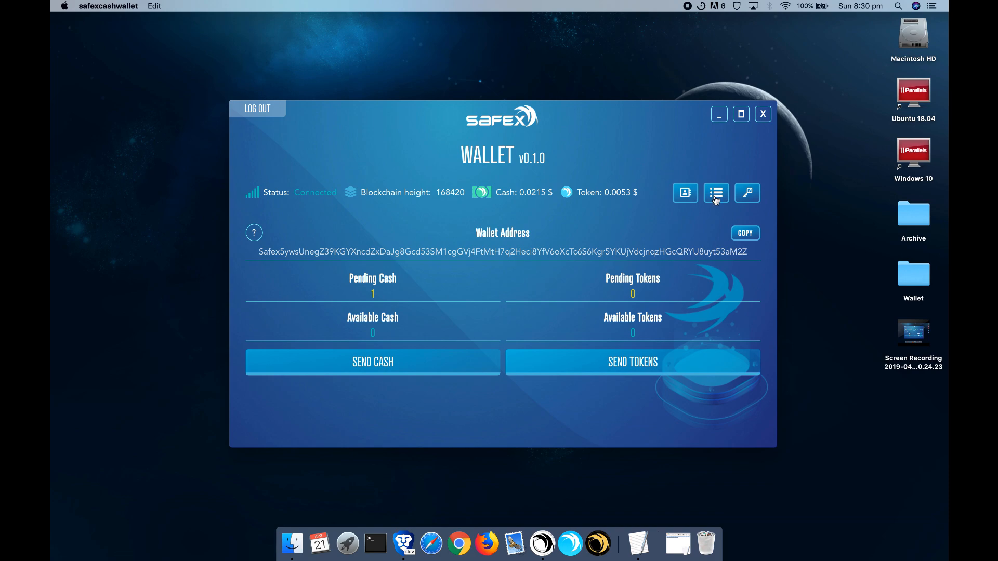
pyautogui.click(716, 200)
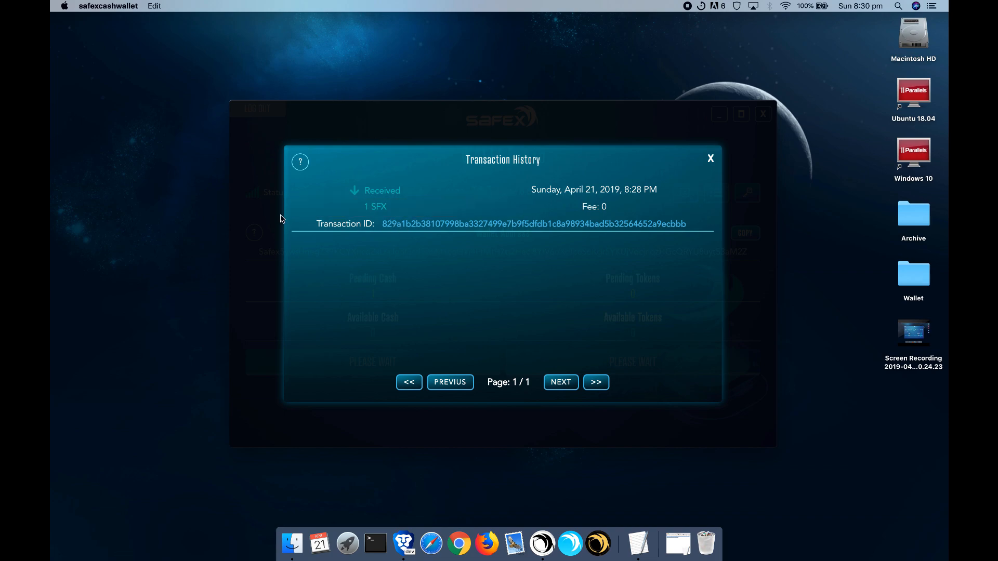
pyautogui.moveTo(583, 210); pyautogui.dragTo(612, 210)
pyautogui.click(613, 212)
pyautogui.moveTo(581, 210); pyautogui.dragTo(633, 208)
pyautogui.click(711, 160)
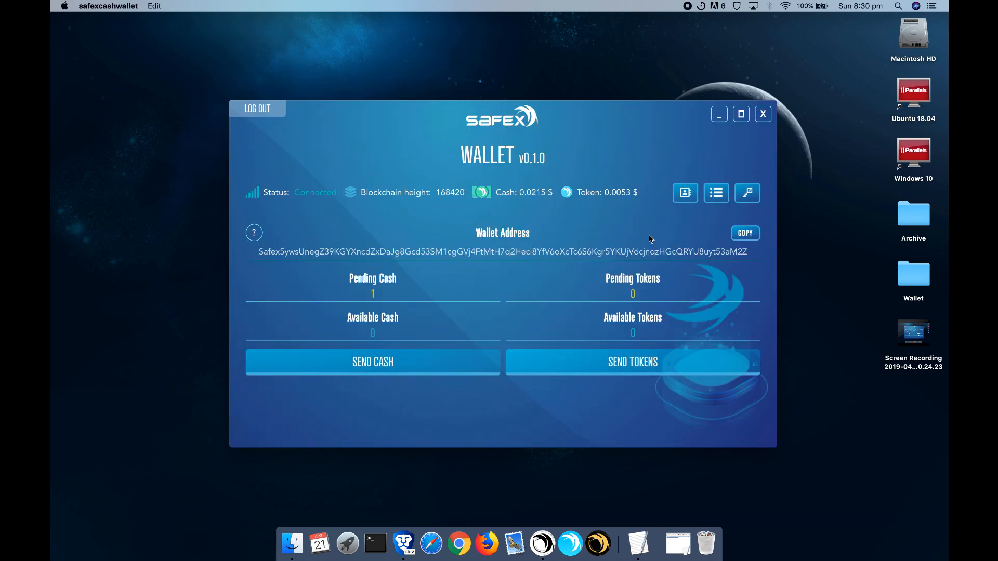
pyautogui.moveTo(258, 253); pyautogui.dragTo(744, 255)
pyautogui.doubleClick(744, 255)
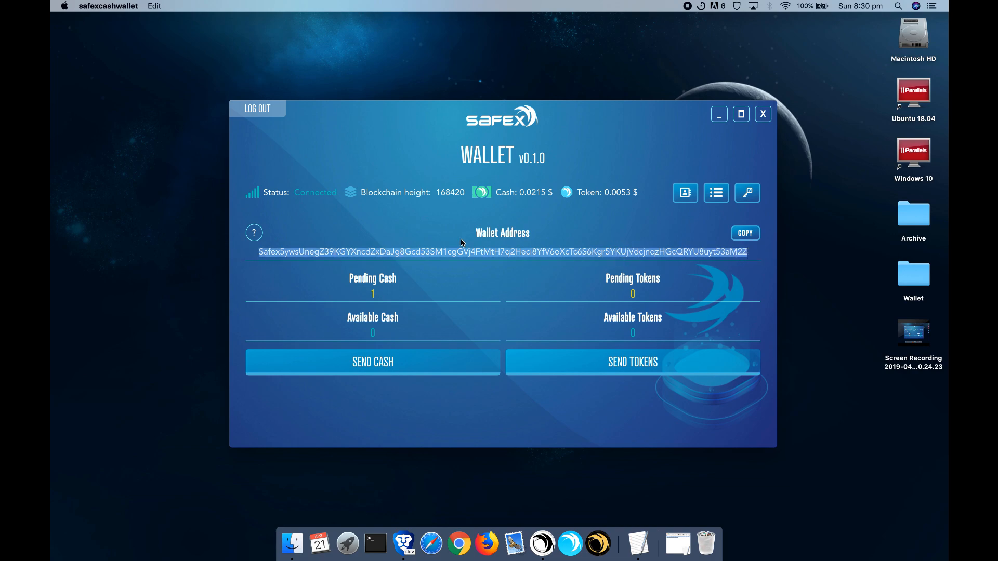
pyautogui.click(560, 253)
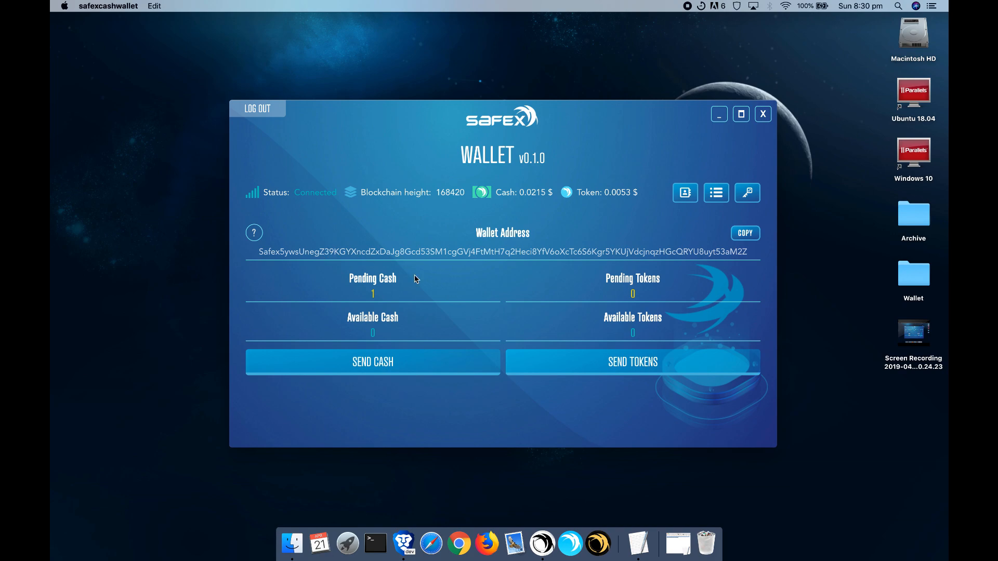